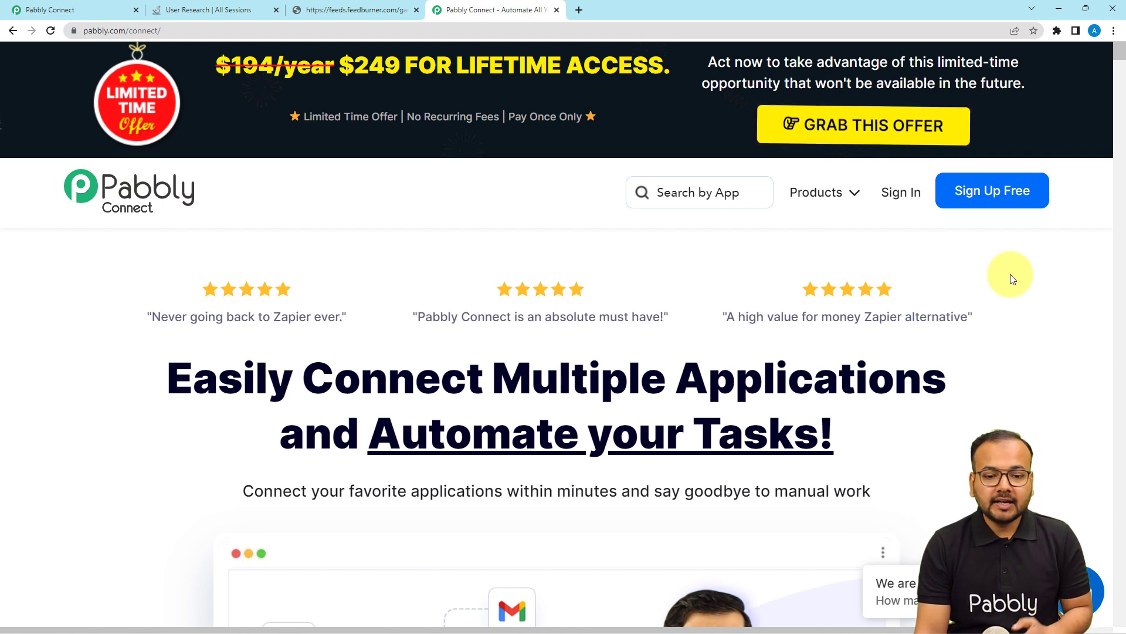
Create a new workflow named 'RSS Feeds to Notion' from the Pabbly Connect dashboard
{"action": "mouse_move", "coordinate": [822, 198]}
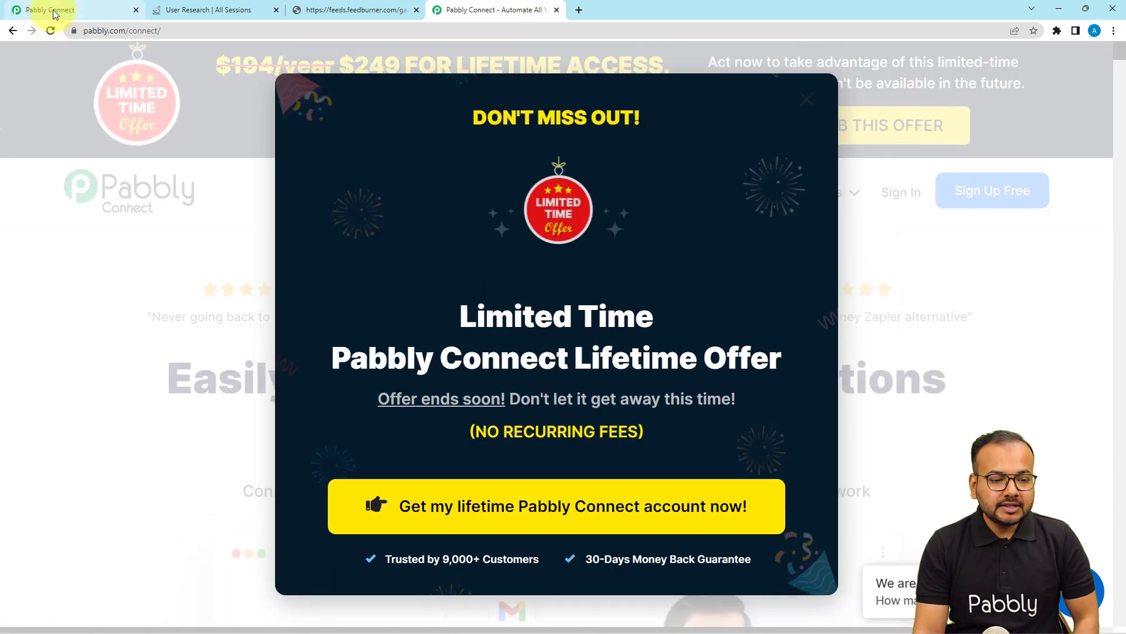
{"action": "left_click", "coordinate": [53, 11]}
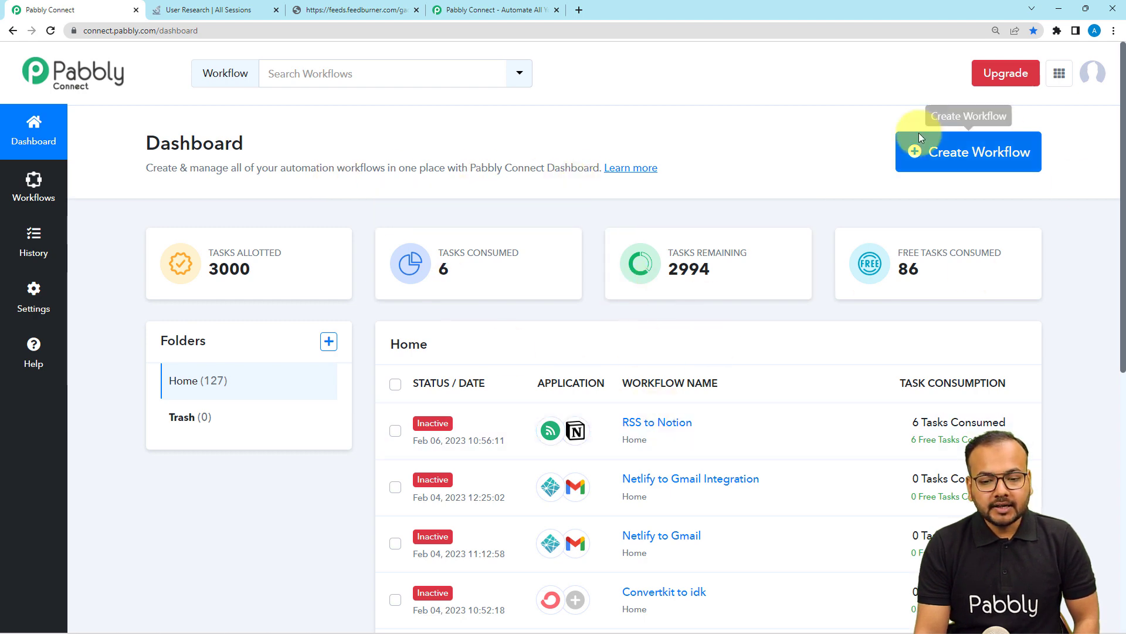
{"action": "left_click", "coordinate": [952, 158]}
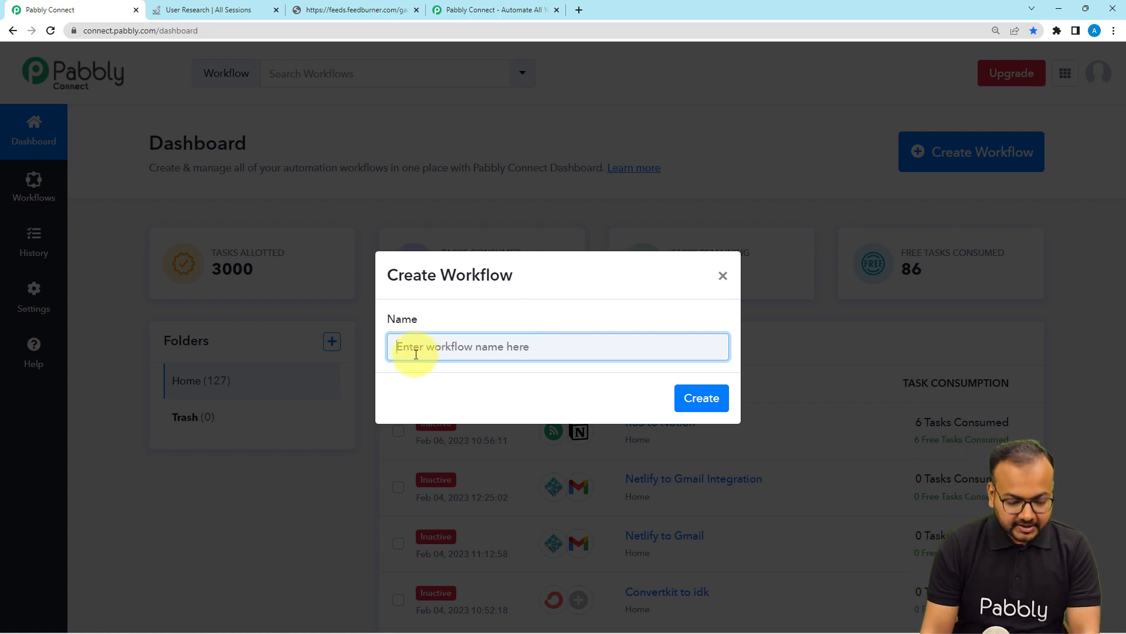
{"action": "type", "text": "RSS Feeds to Notion"}
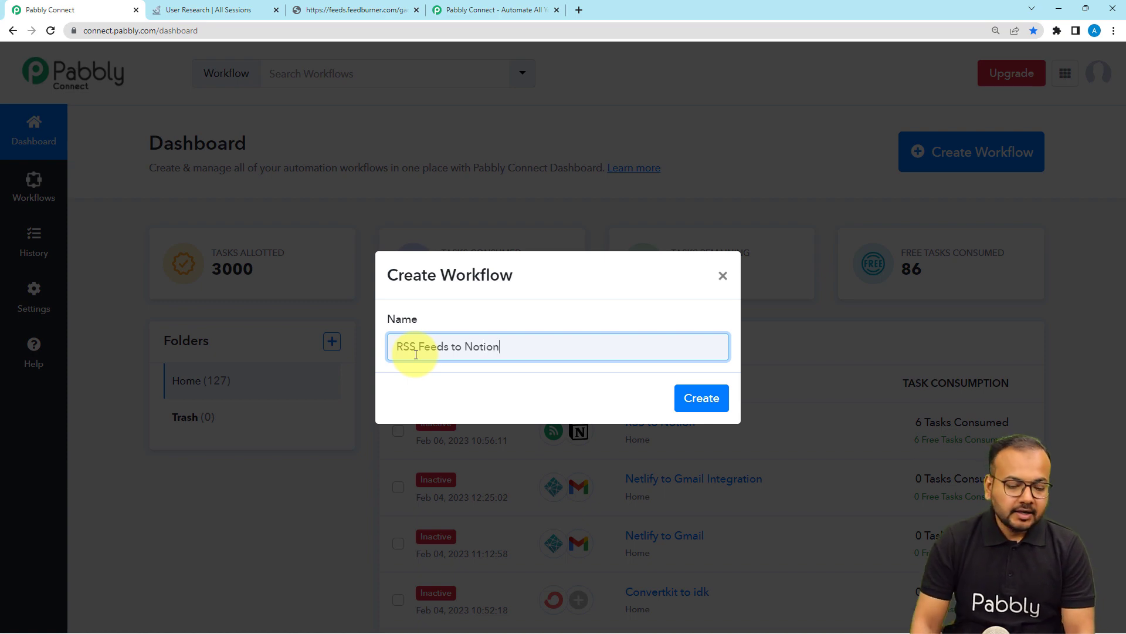
{"action": "left_click", "coordinate": [701, 398]}
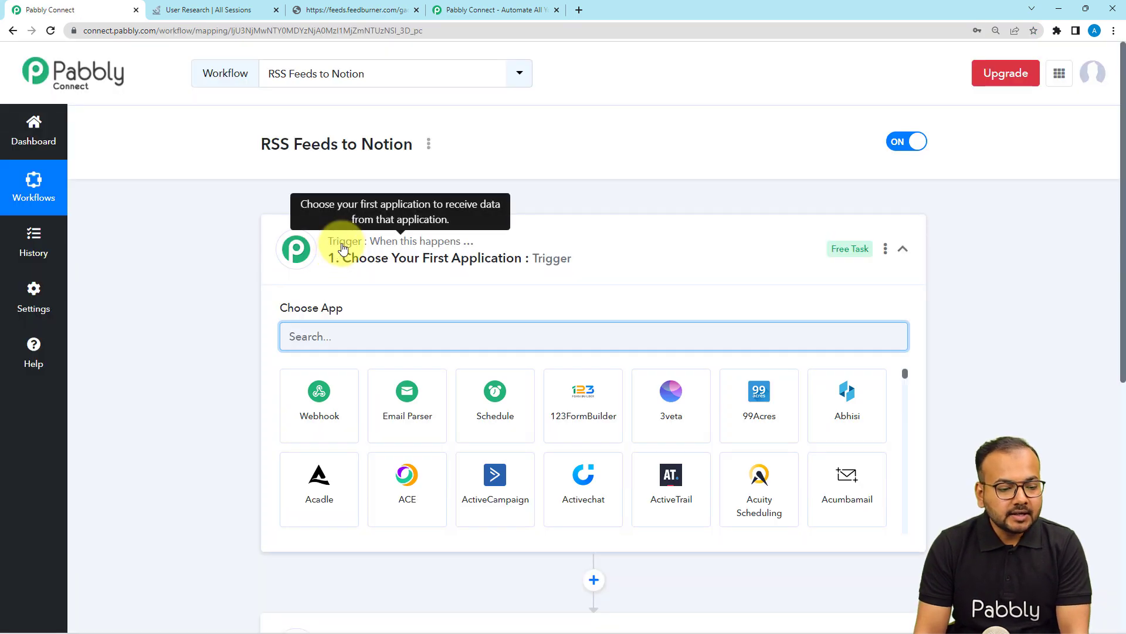
Search 'rss' in the trigger's app list and choose RSS by Pabbly as the trigger app
{"action": "left_click", "coordinate": [343, 248]}
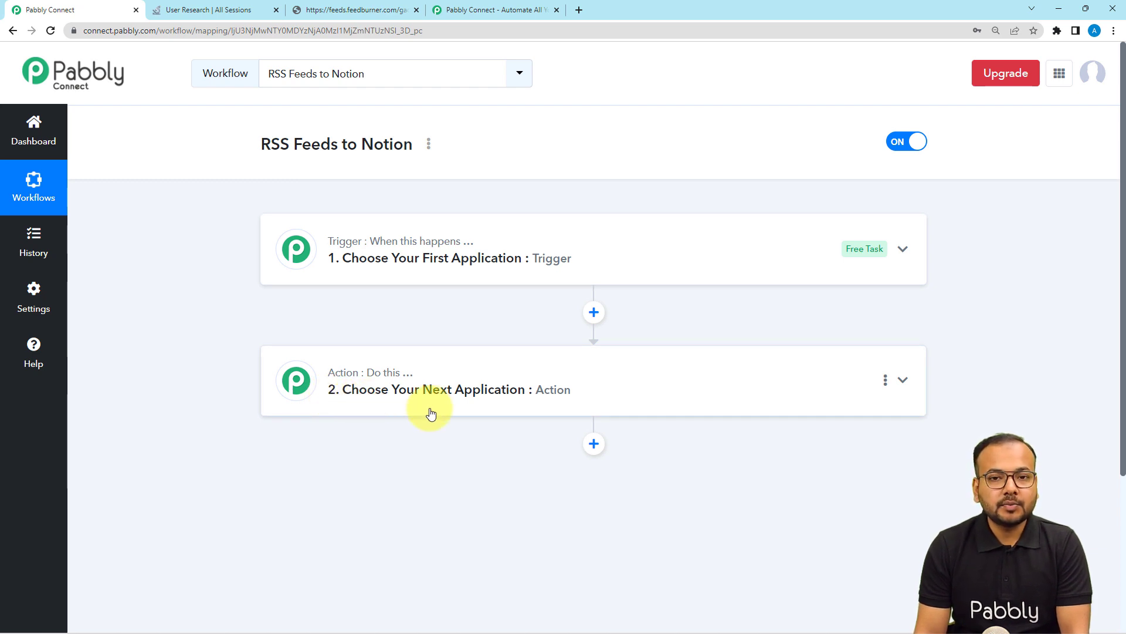
{"action": "left_click", "coordinate": [426, 260]}
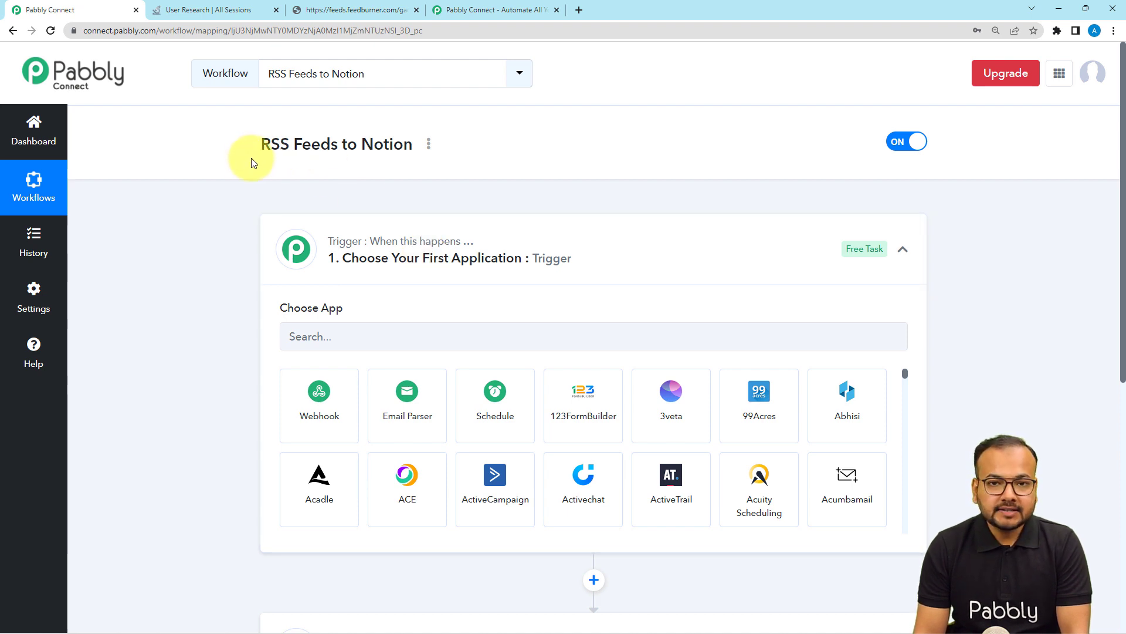
{"action": "scroll", "coordinate": [252, 162], "scroll_direction": "down", "scroll_amount": 2}
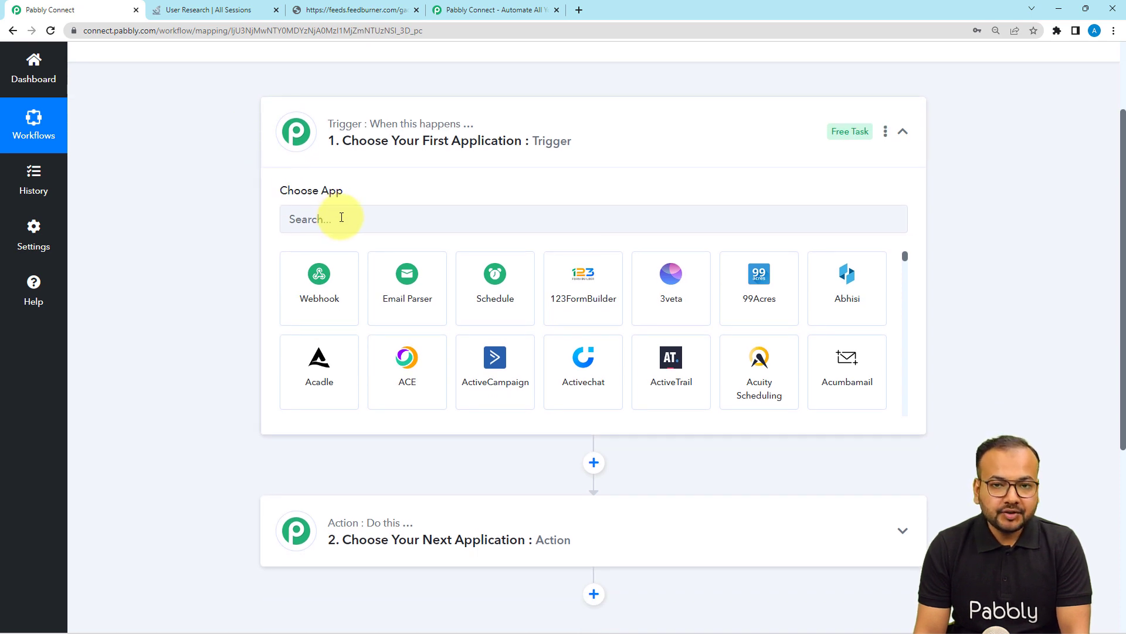
{"action": "left_click", "coordinate": [341, 217]}
{"action": "type", "text": "rss"}
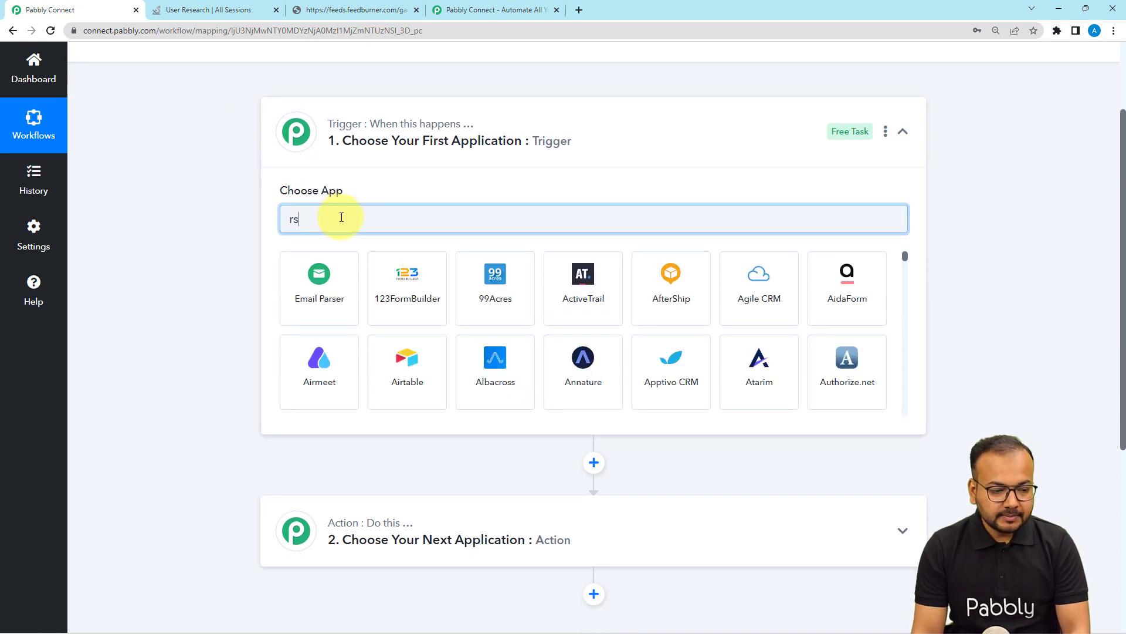
{"action": "left_click", "coordinate": [326, 297]}
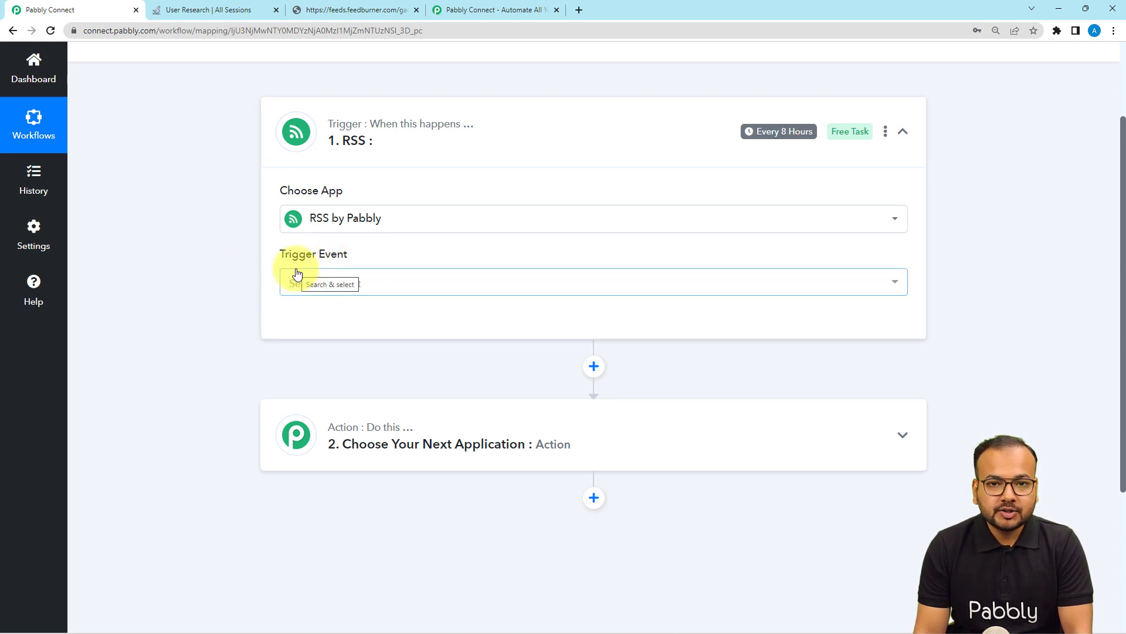
{"action": "scroll", "coordinate": [297, 273], "scroll_direction": "down", "scroll_amount": 1}
Set the RSS trigger event to New Item in Feed, connect it, and focus the Feed URL field
{"action": "left_click", "coordinate": [322, 224]}
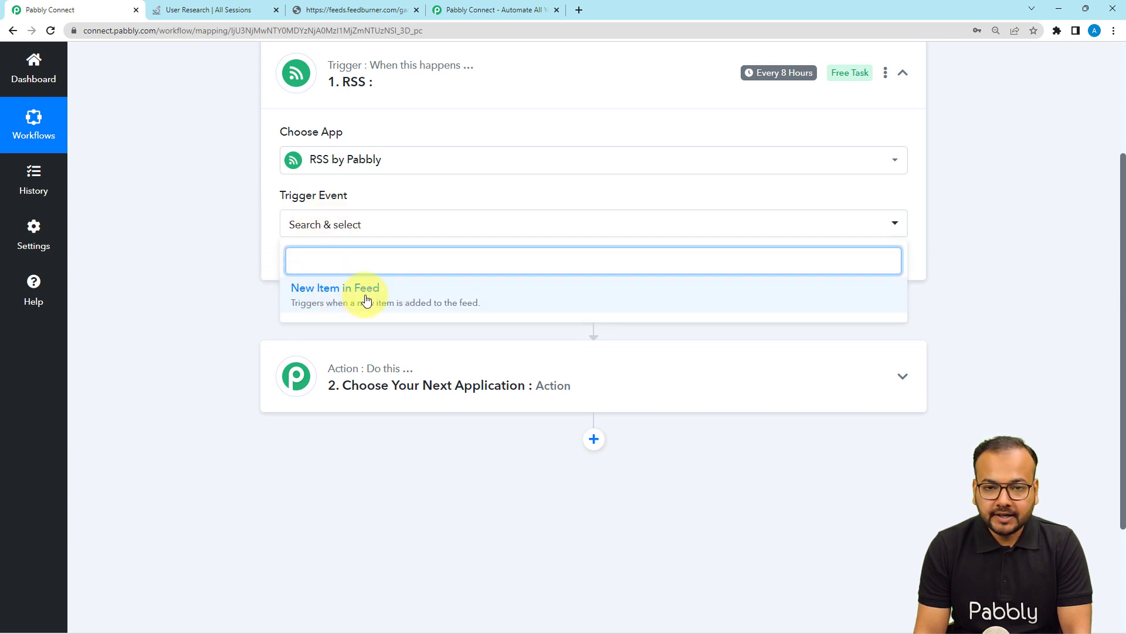
{"action": "left_click", "coordinate": [366, 299]}
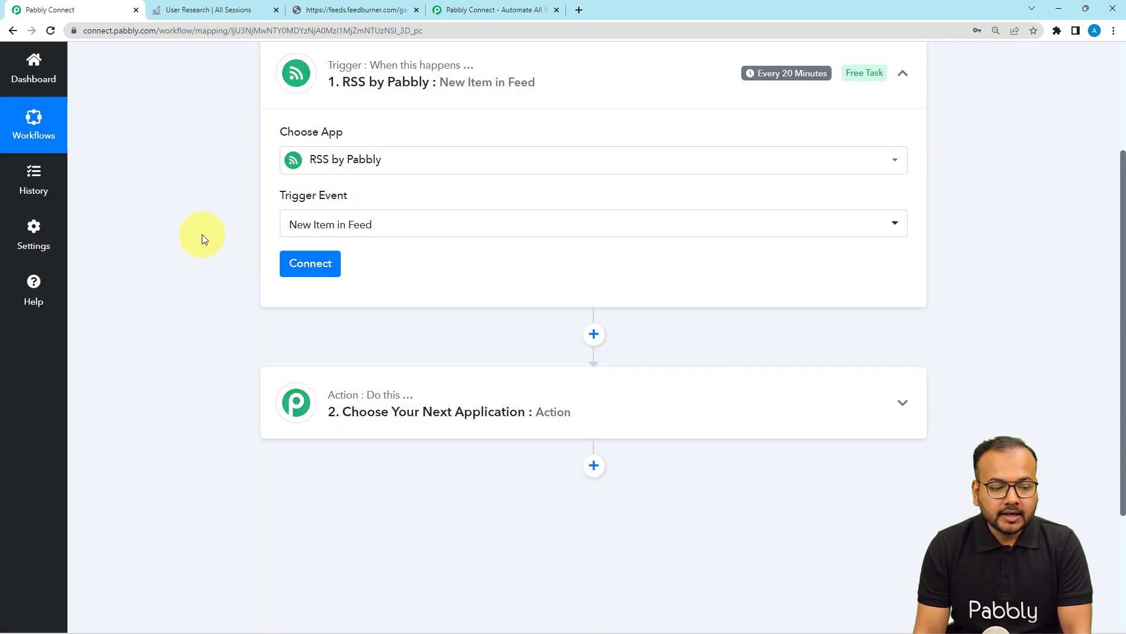
{"action": "left_click", "coordinate": [310, 274]}
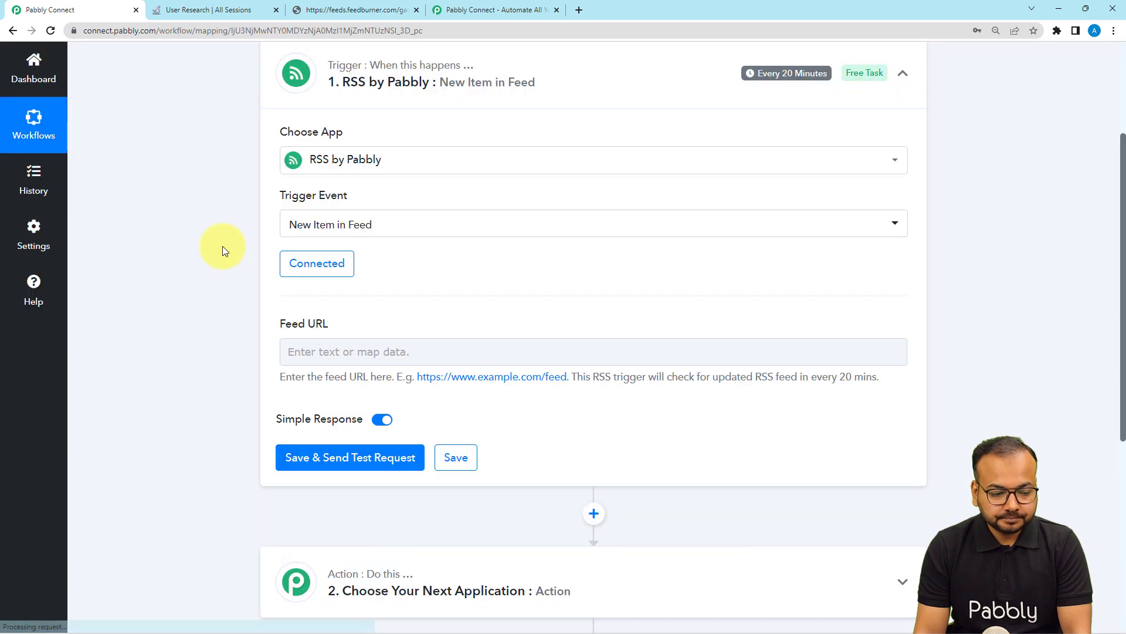
{"action": "mouse_move", "coordinate": [759, 141]}
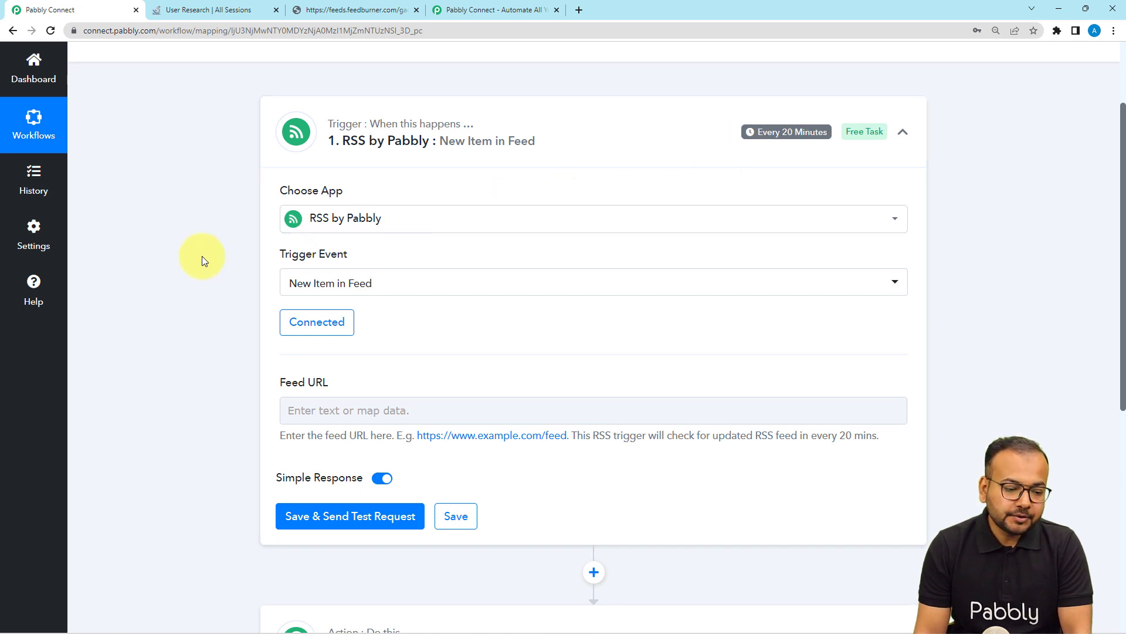
{"action": "scroll", "coordinate": [199, 316], "scroll_direction": "down", "scroll_amount": 1}
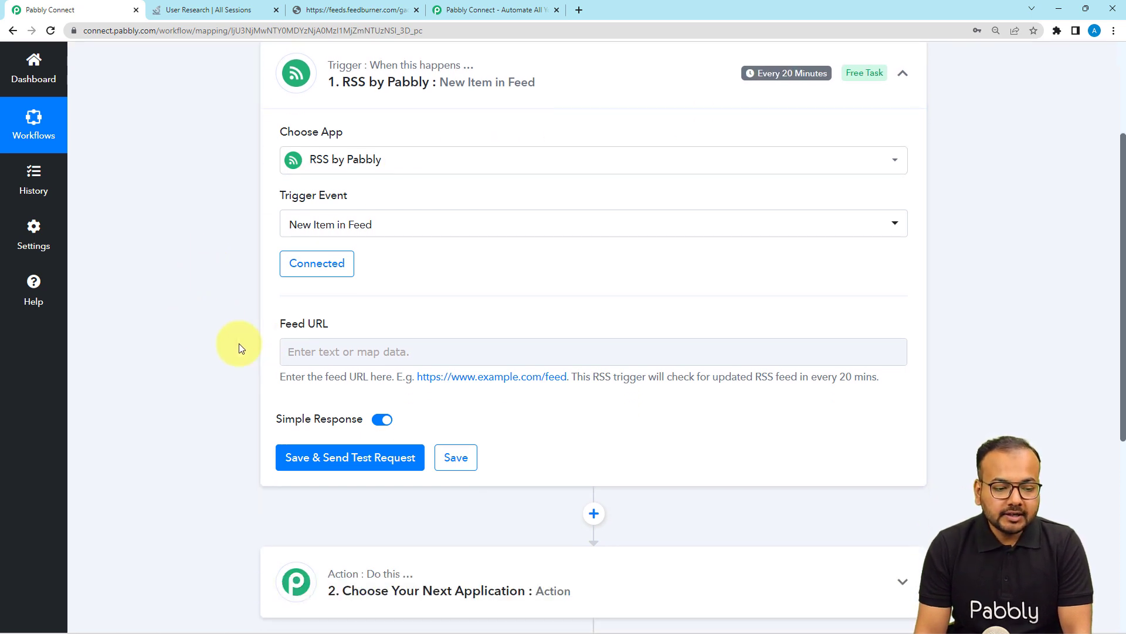
{"action": "left_click", "coordinate": [298, 345]}
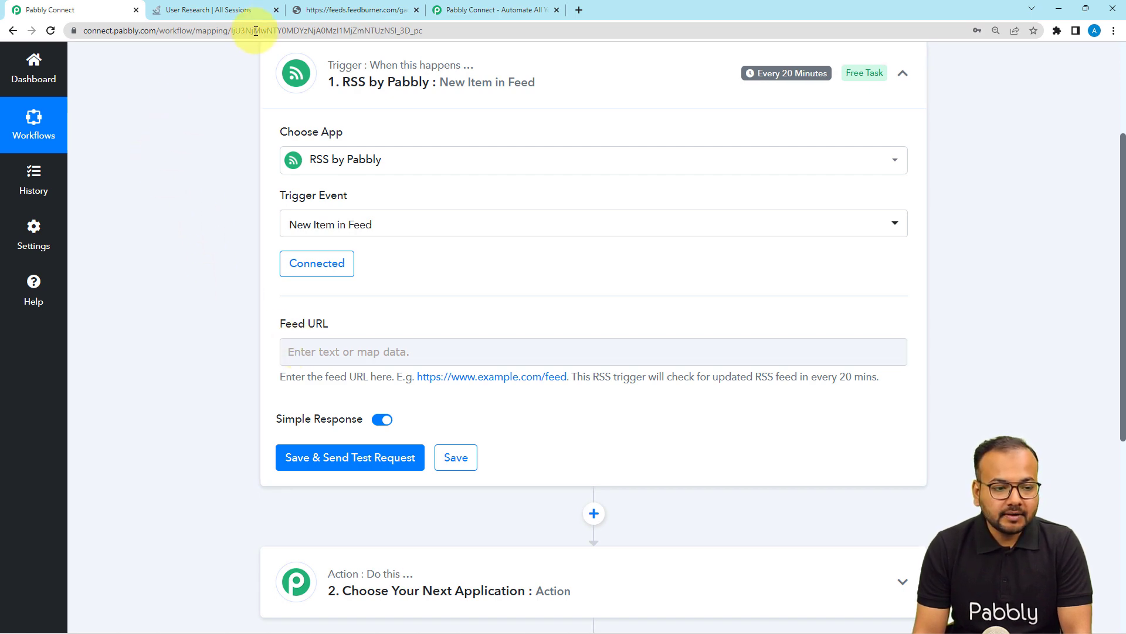
Copy the NDTV Sports-Cricket feed address from FeedBurner and return to the Pabbly workflow
{"action": "left_click", "coordinate": [352, 11]}
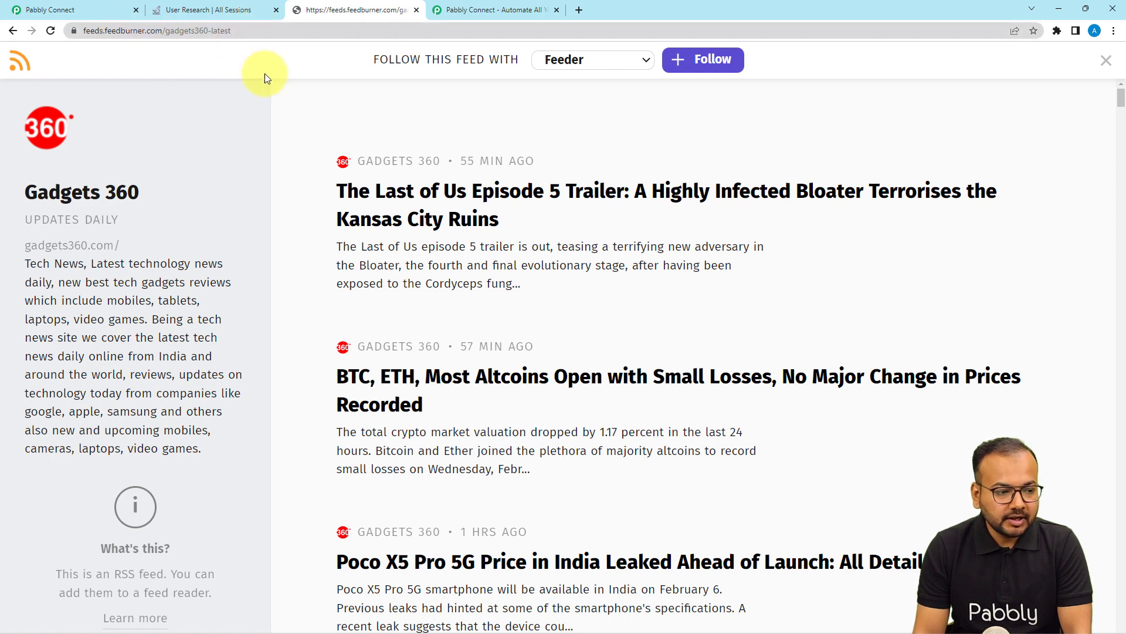
{"action": "left_click", "coordinate": [13, 33]}
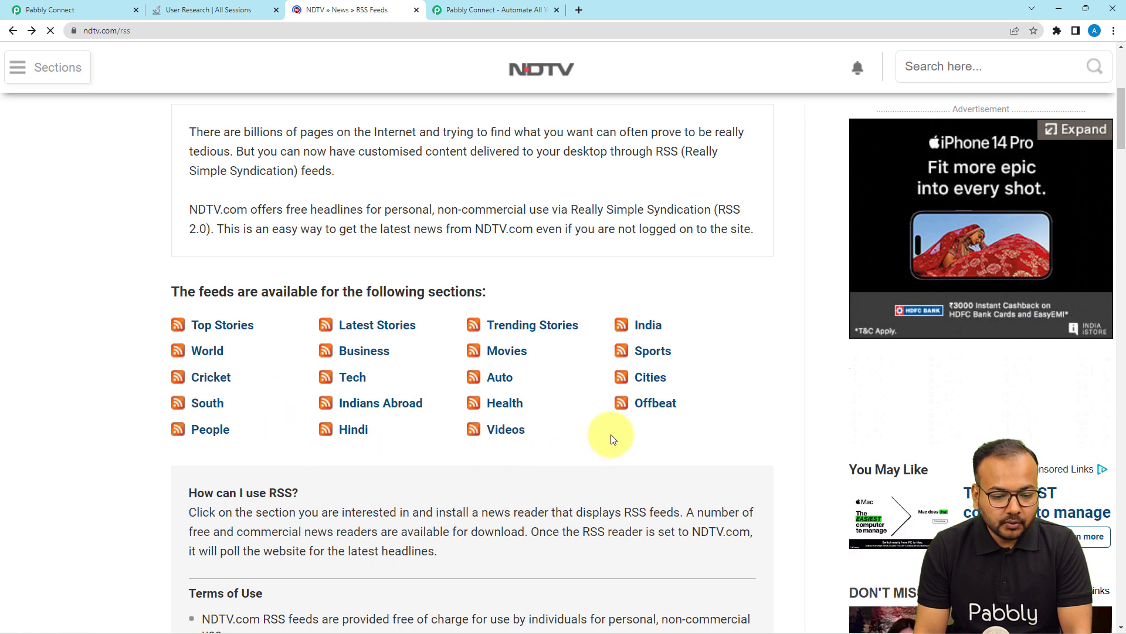
{"action": "left_click", "coordinate": [220, 382]}
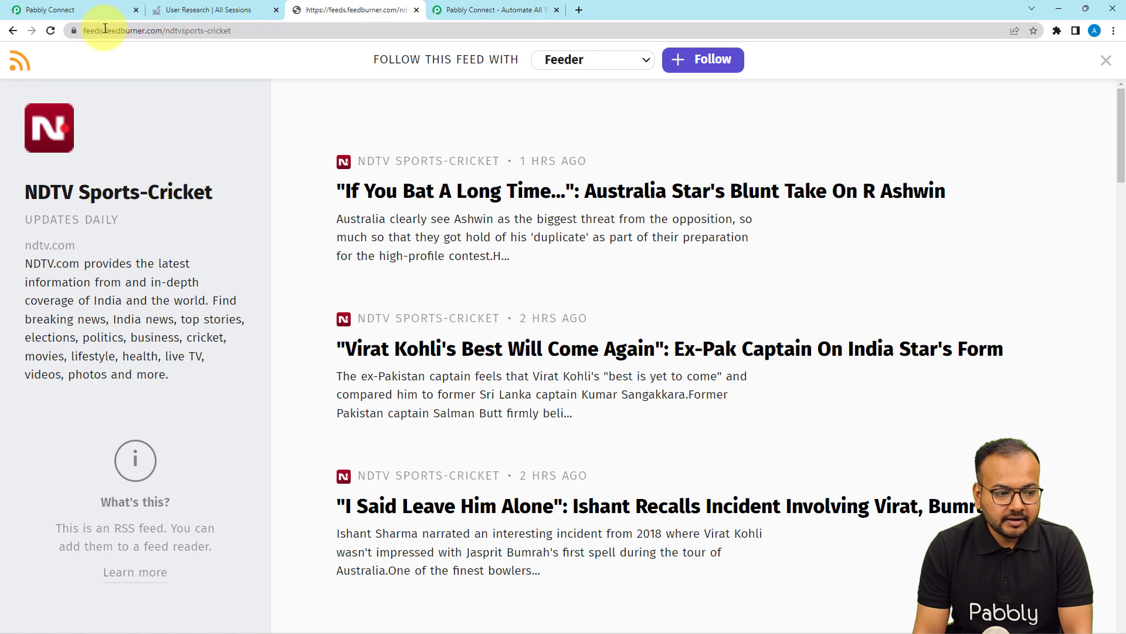
{"action": "left_click", "coordinate": [251, 34]}
{"action": "key", "text": "ctrl+c"}
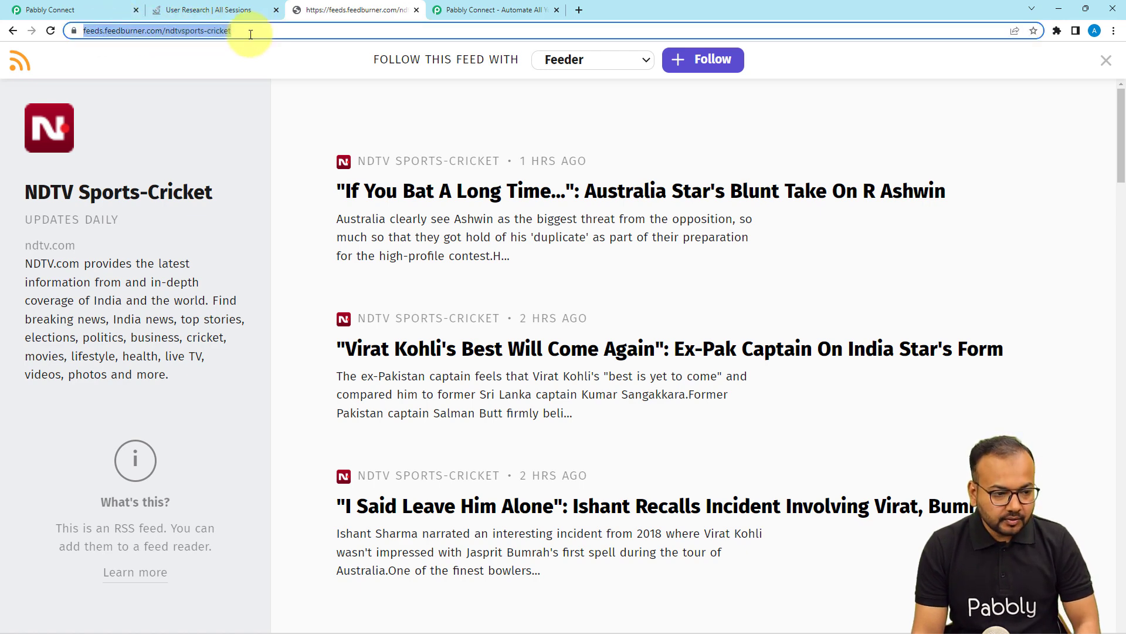
{"action": "left_click", "coordinate": [35, 10]}
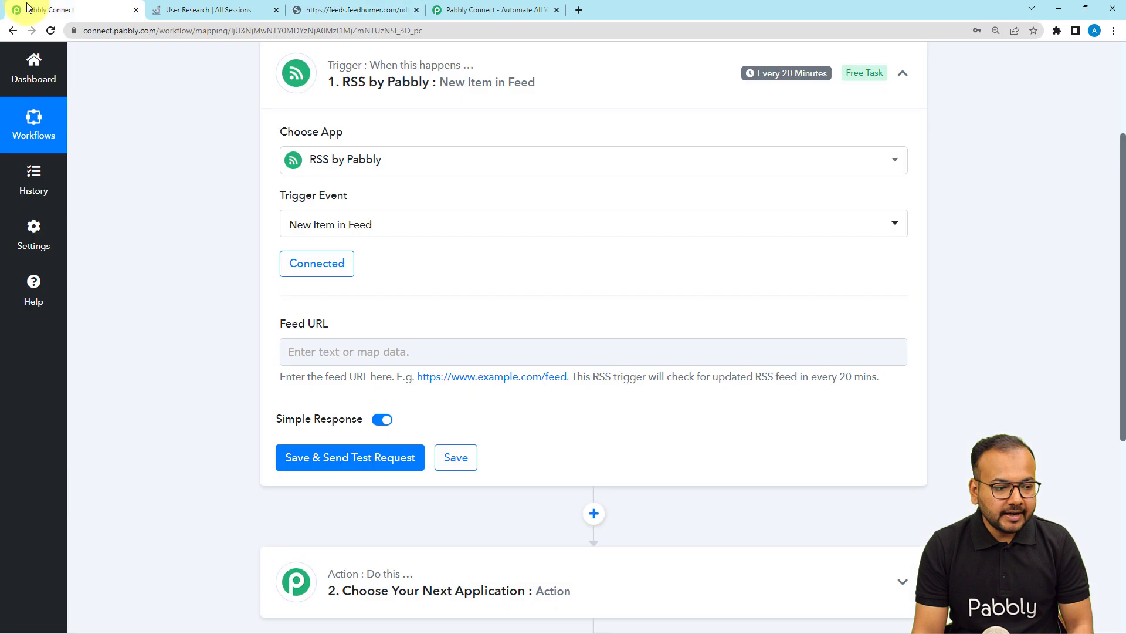
Paste the cricket feed address into Feed URL and save to fetch a test item
{"action": "left_click", "coordinate": [289, 347]}
{"action": "key", "text": "ctrl+v"}
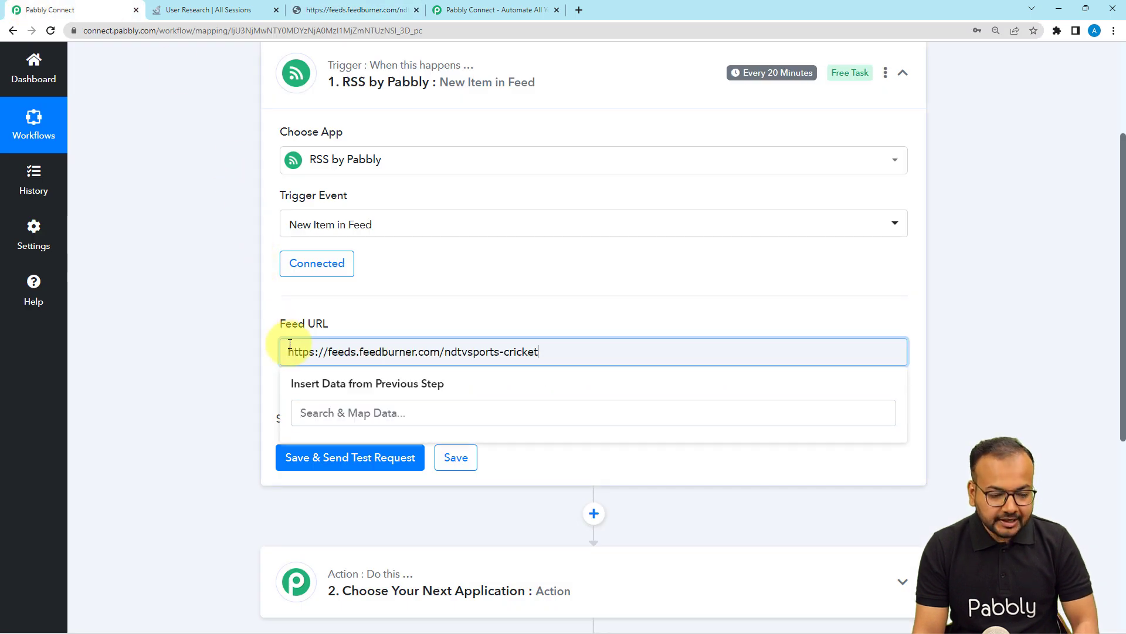
{"action": "left_click", "coordinate": [350, 317]}
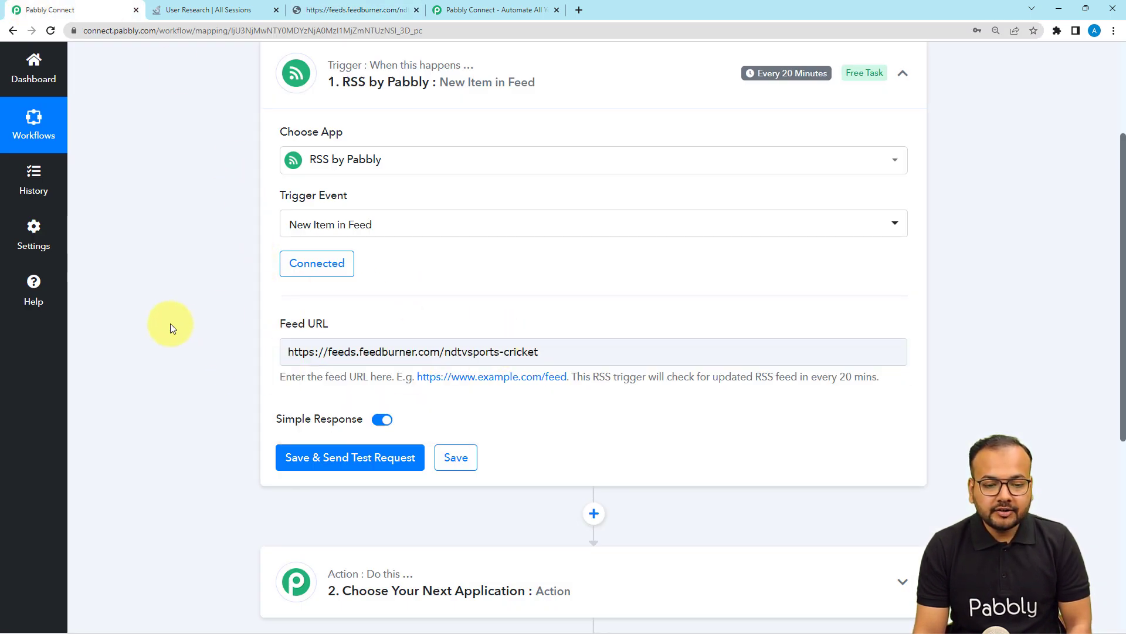
{"action": "scroll", "coordinate": [170, 322], "scroll_direction": "down", "scroll_amount": 2}
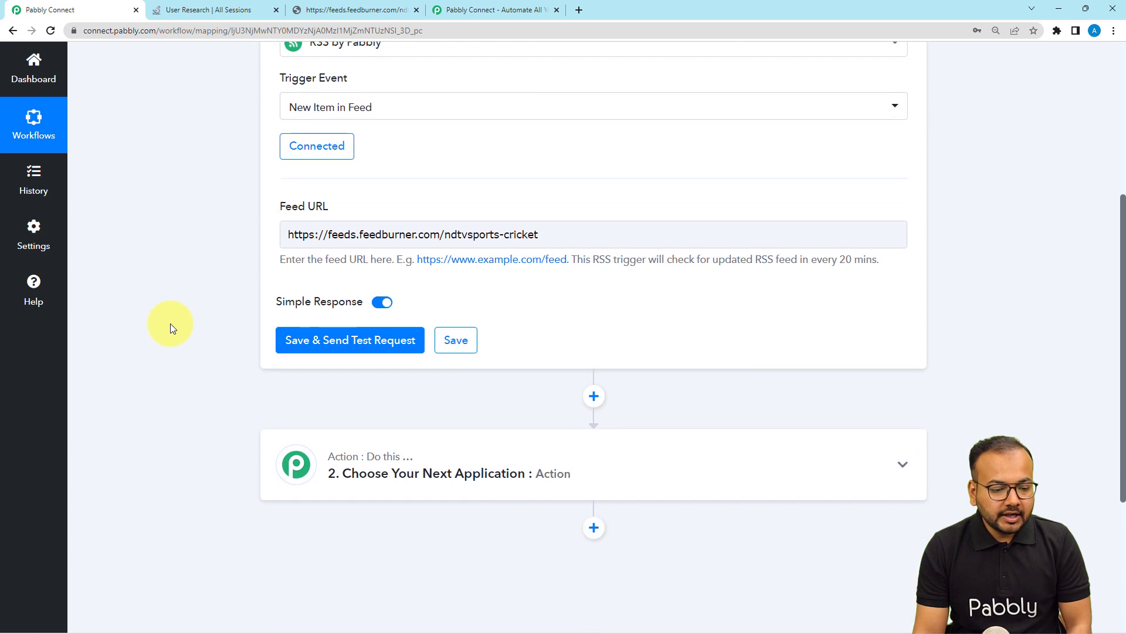
{"action": "left_click", "coordinate": [322, 345]}
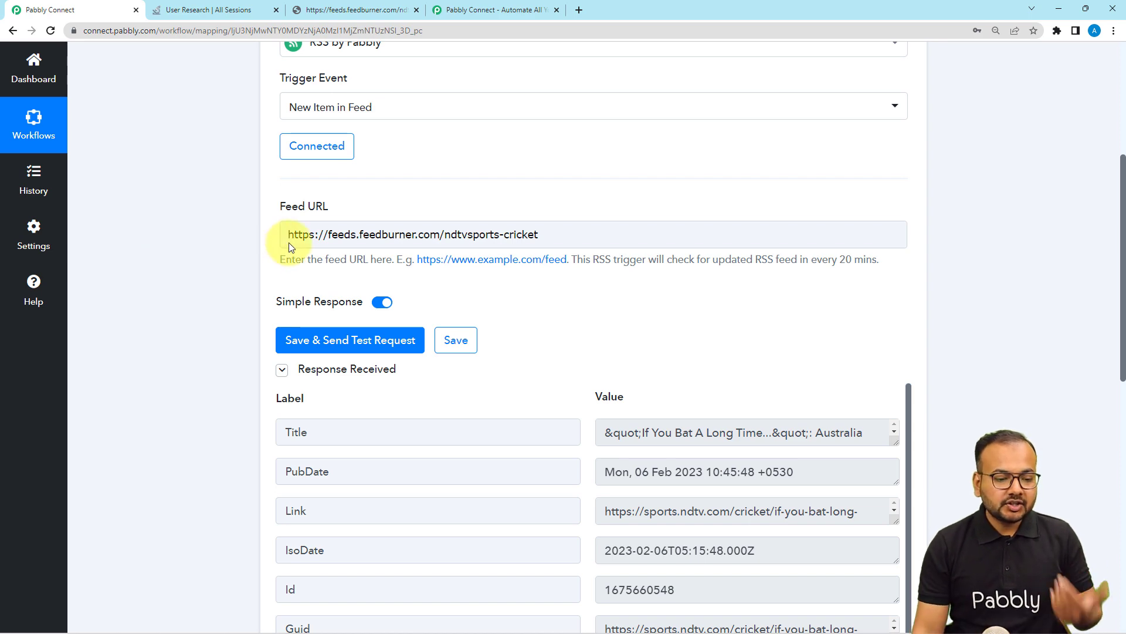
Review the received item's fields against the feed's newest story, enlarging the Title and ContentSnippet boxes
{"action": "scroll", "coordinate": [241, 316], "scroll_direction": "down", "scroll_amount": 3}
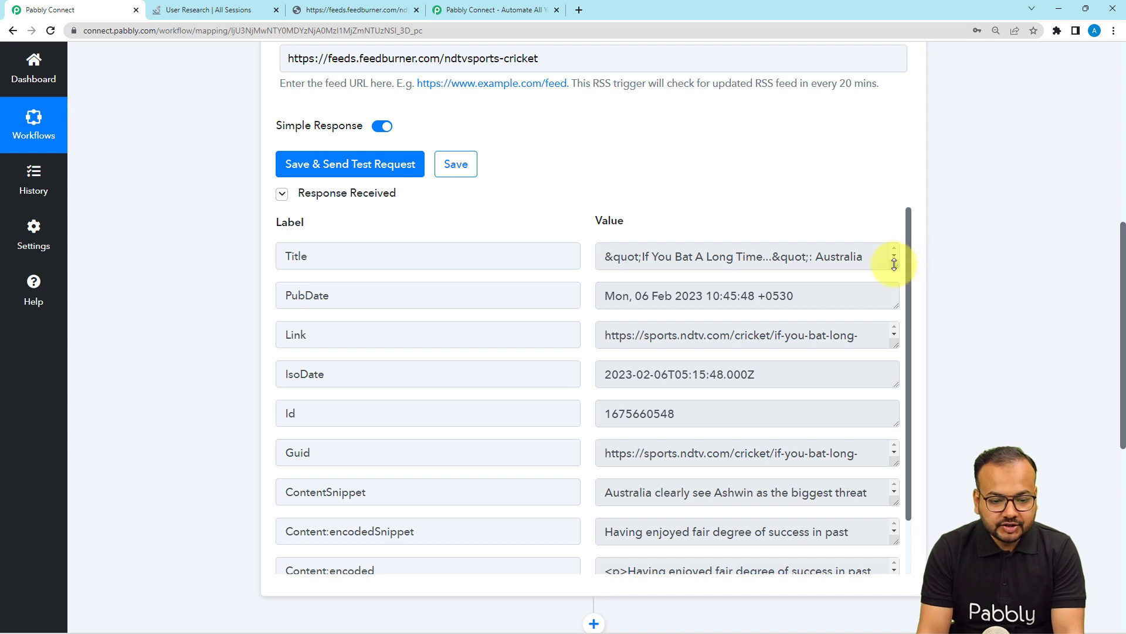
{"action": "left_click_drag", "start_coordinate": [894, 264], "coordinate": [905, 377]}
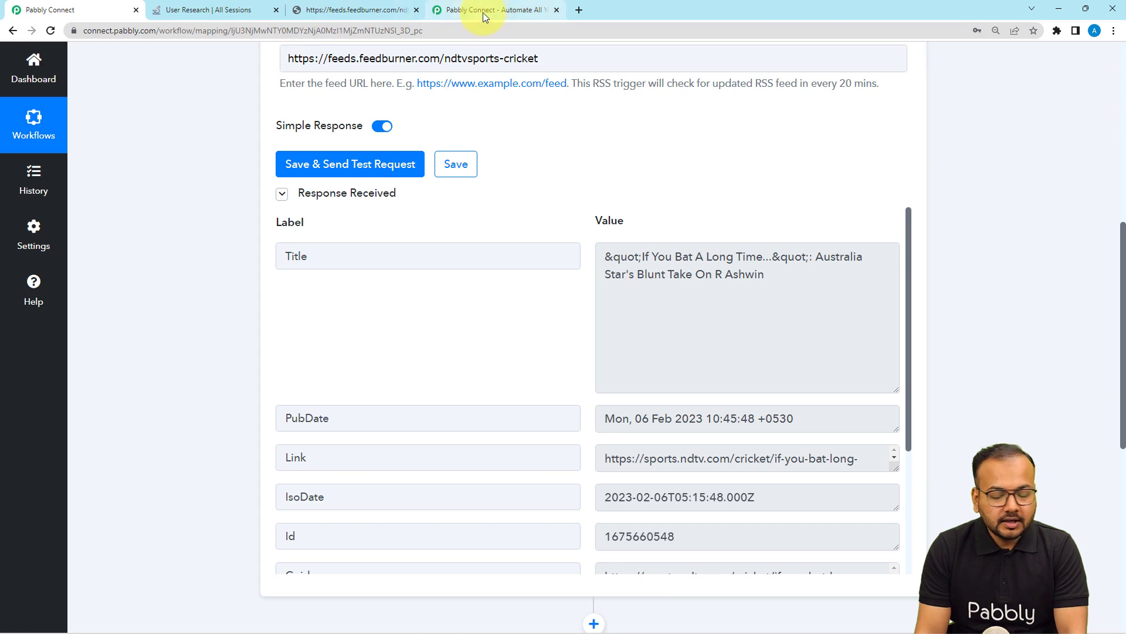
{"action": "left_click", "coordinate": [346, 10]}
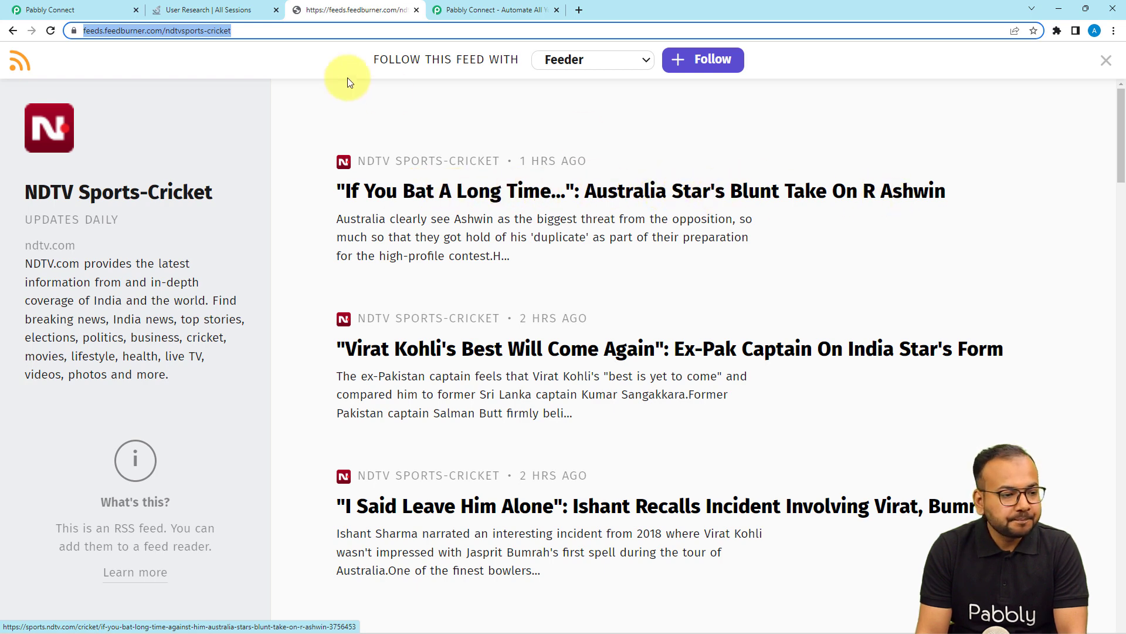
{"action": "left_click", "coordinate": [37, 9]}
{"action": "scroll", "coordinate": [227, 283], "scroll_direction": "down", "scroll_amount": 1}
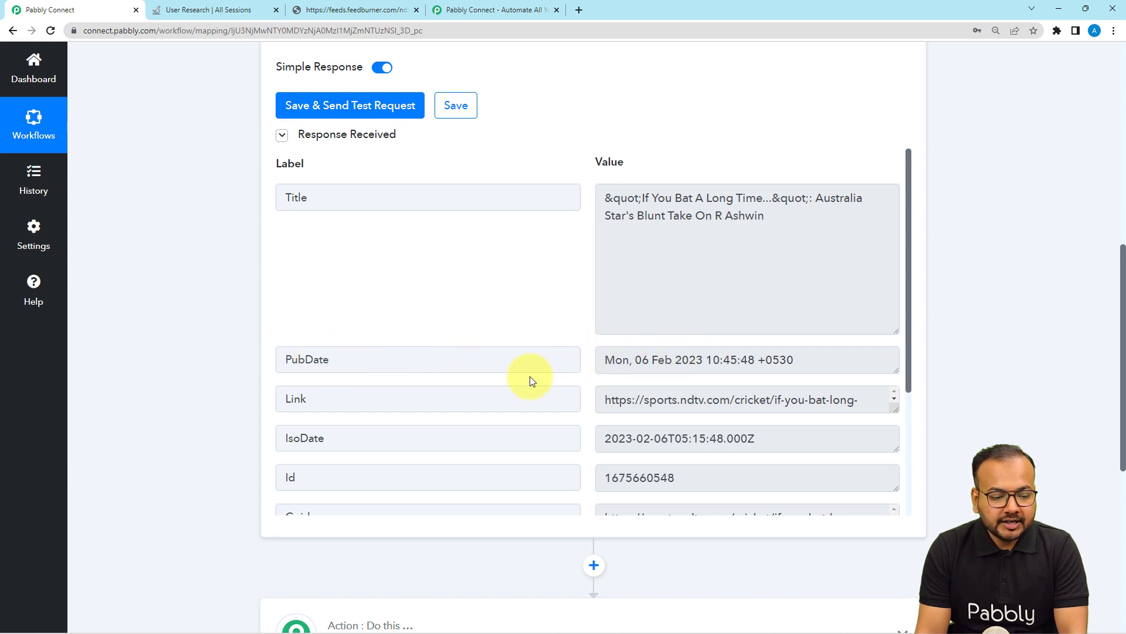
{"action": "scroll", "coordinate": [530, 375], "scroll_direction": "down", "scroll_amount": 2}
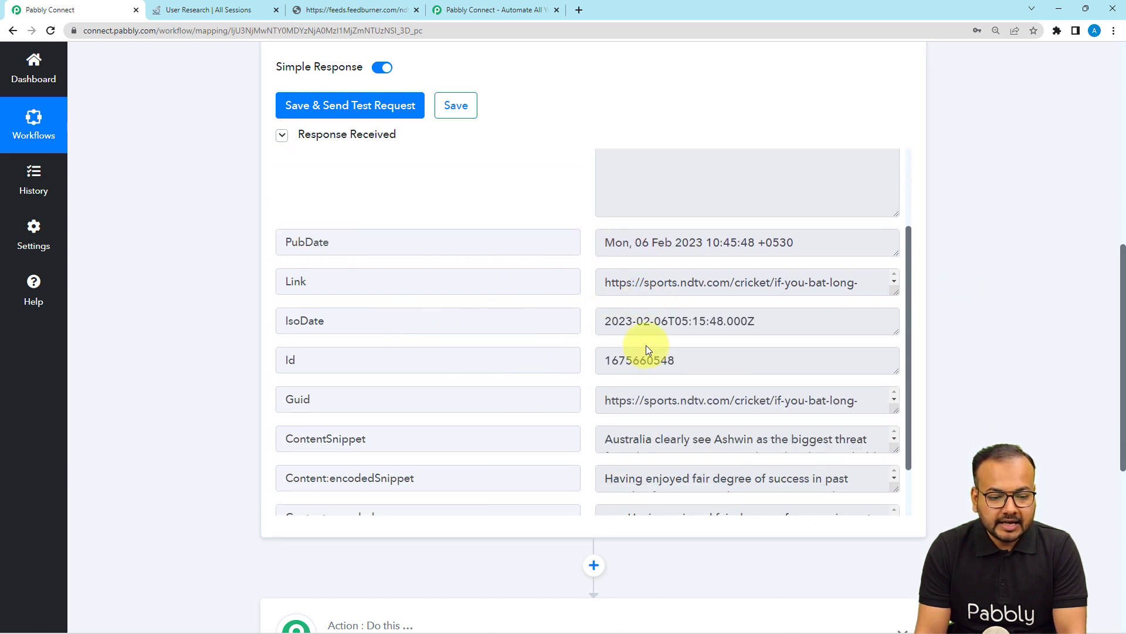
{"action": "scroll", "coordinate": [526, 358], "scroll_direction": "down", "scroll_amount": 1}
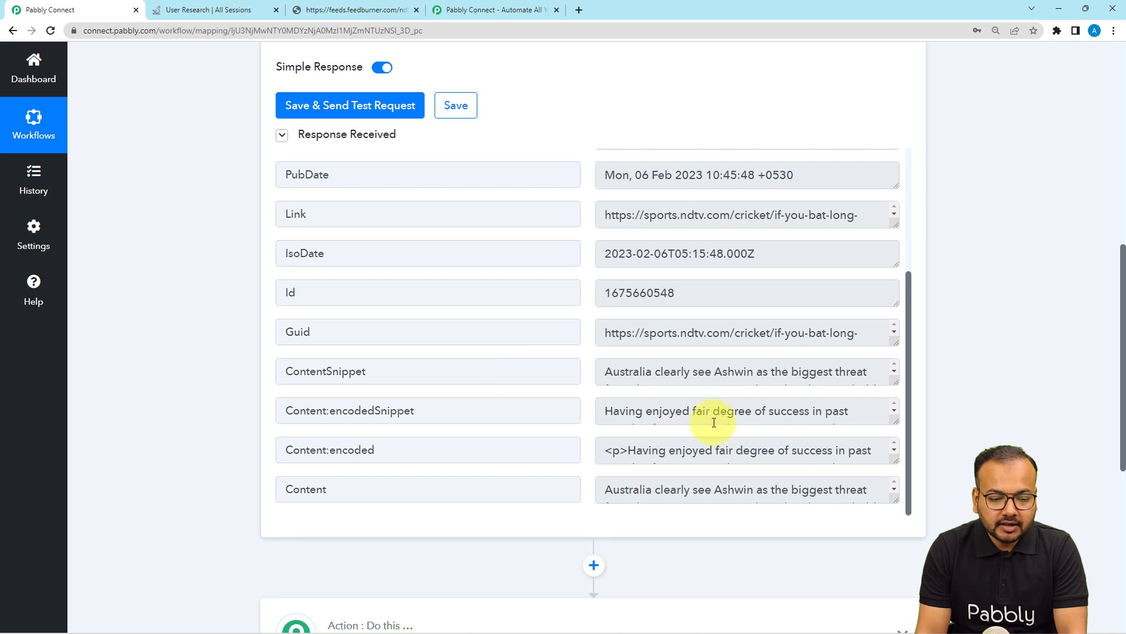
{"action": "left_click_drag", "start_coordinate": [894, 382], "coordinate": [896, 467]}
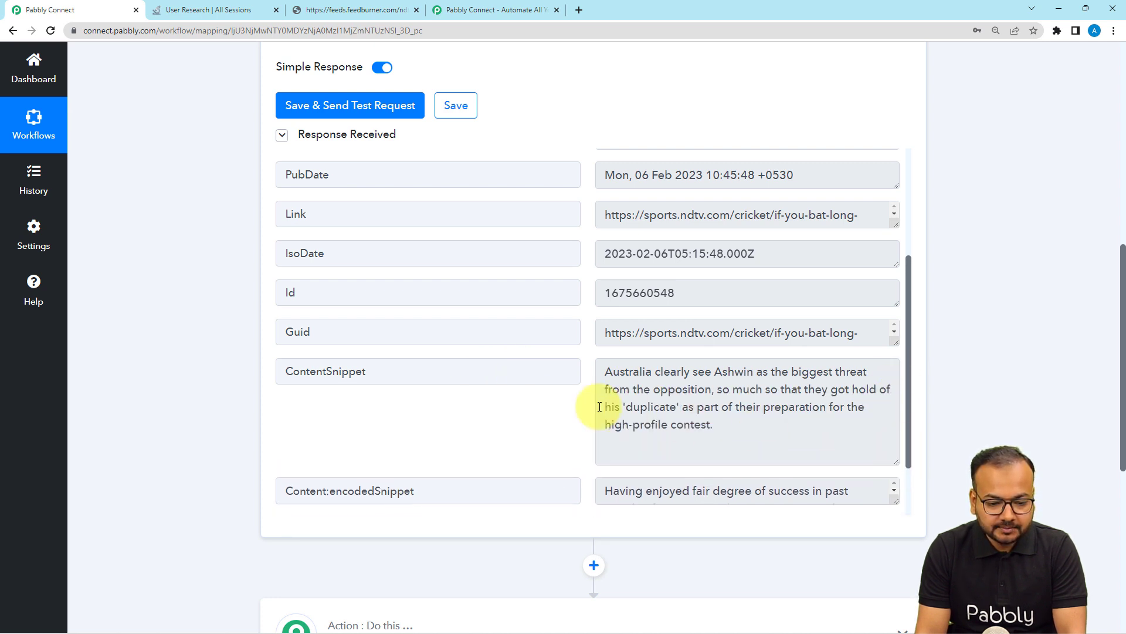
{"action": "scroll", "coordinate": [460, 385], "scroll_direction": "down", "scroll_amount": 1}
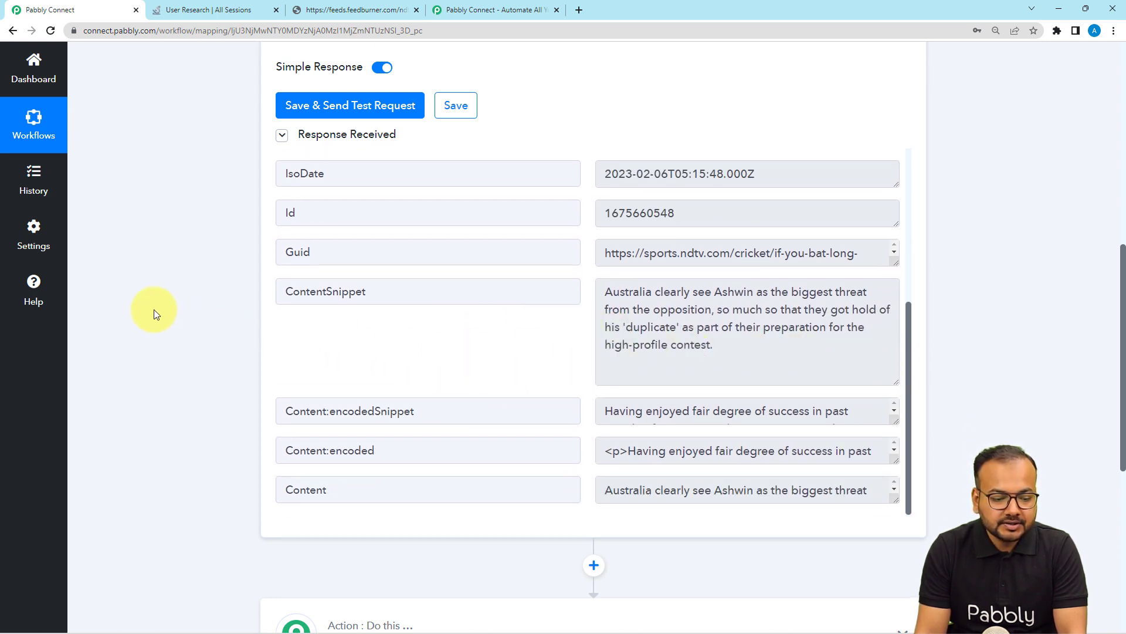
{"action": "scroll", "coordinate": [155, 311], "scroll_direction": "down", "scroll_amount": 5}
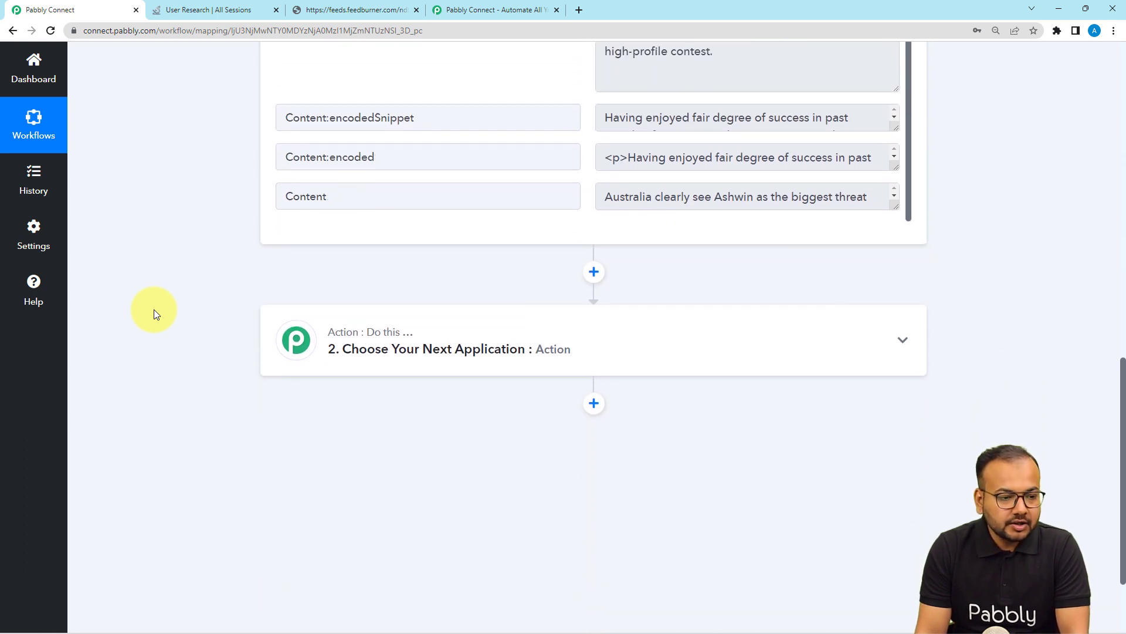
Search 'notion' and choose Notion as the next action app
{"action": "left_click", "coordinate": [369, 367]}
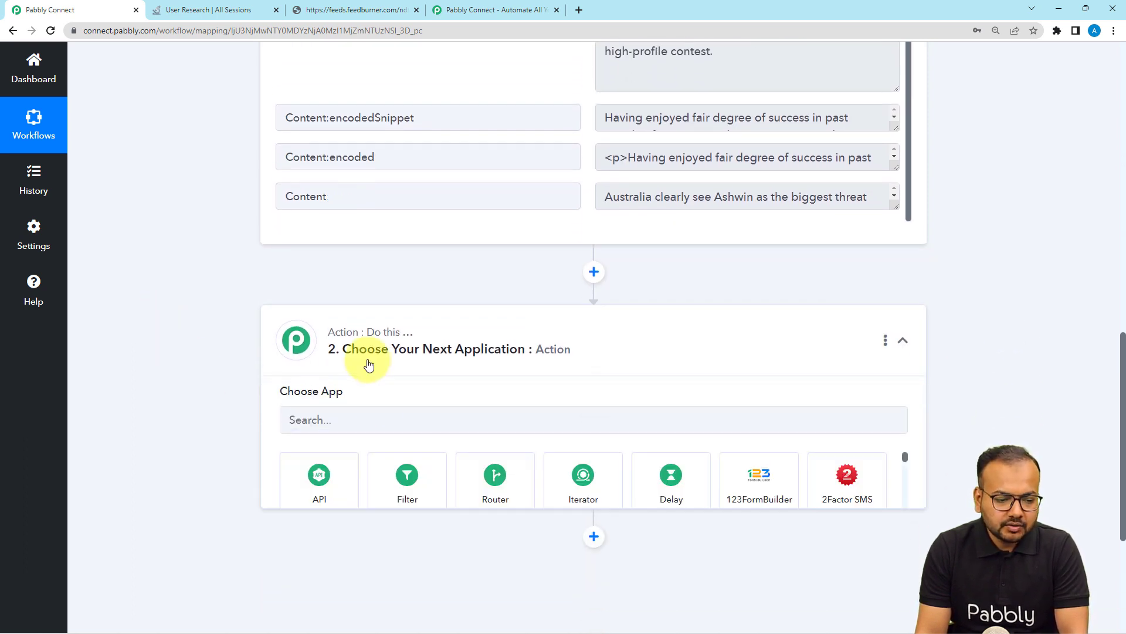
{"action": "scroll", "coordinate": [366, 364], "scroll_direction": "down", "scroll_amount": 3}
{"action": "left_click", "coordinate": [377, 254]}
{"action": "type", "text": "noti"}
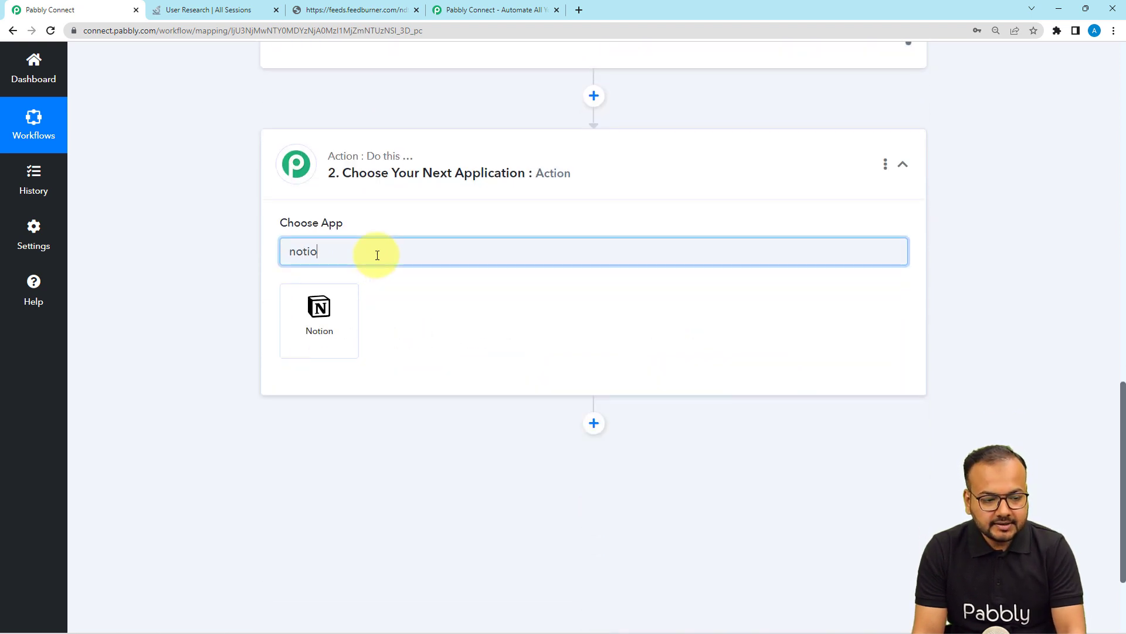
{"action": "type", "text": "o"}
{"action": "left_click", "coordinate": [317, 320]}
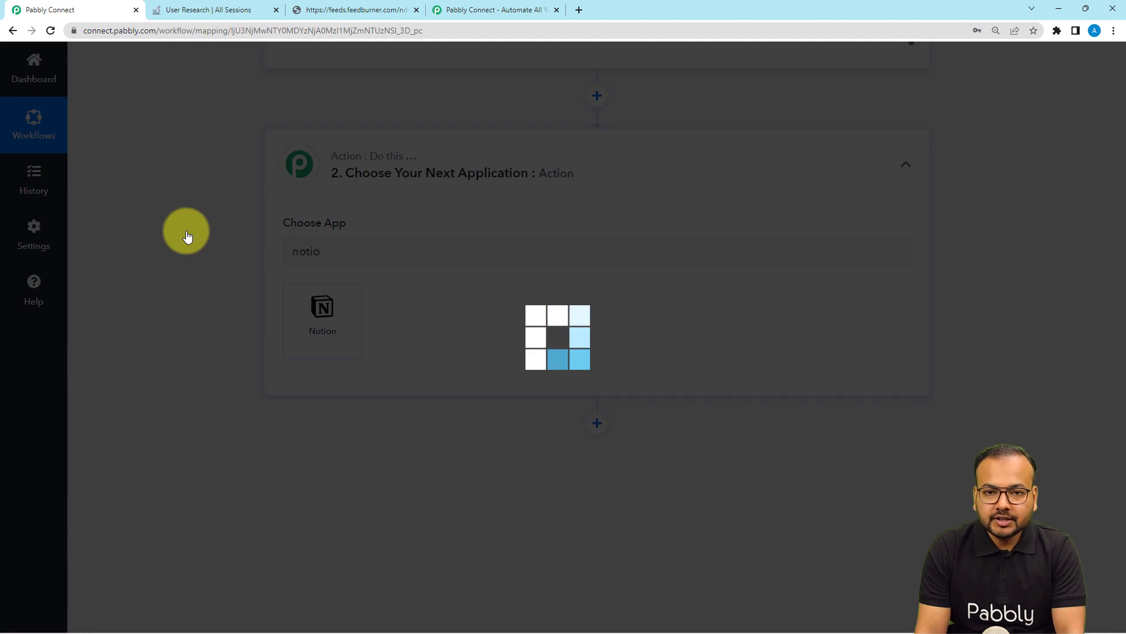
Set the Notion action event to Create Database Item and start connecting an account
{"action": "scroll", "coordinate": [185, 234], "scroll_direction": "down", "scroll_amount": 3}
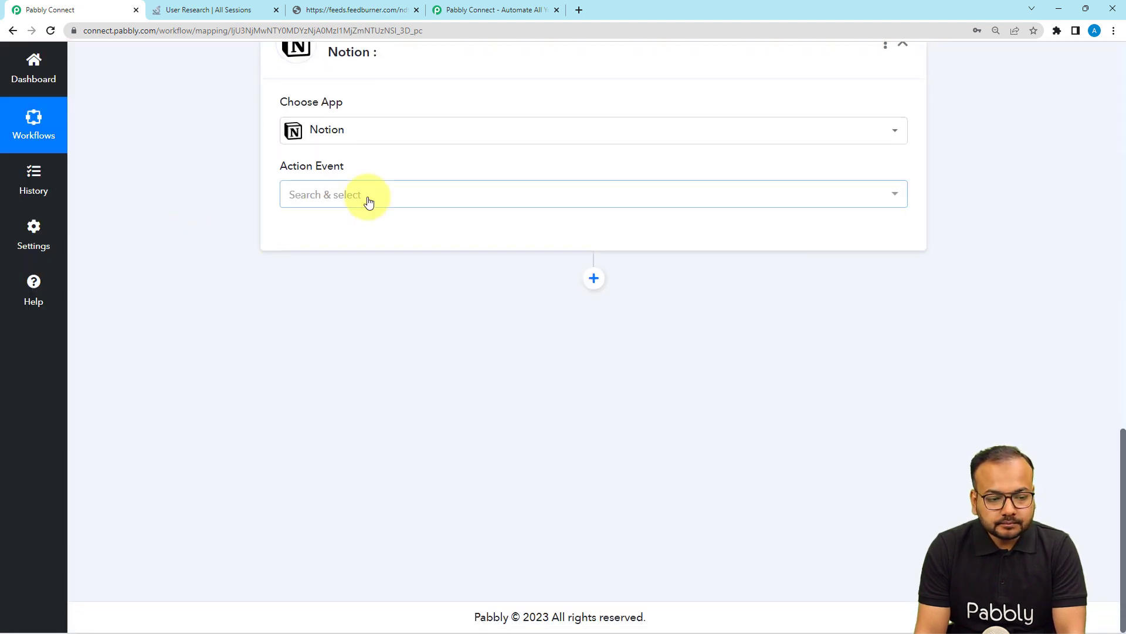
{"action": "left_click", "coordinate": [365, 199]}
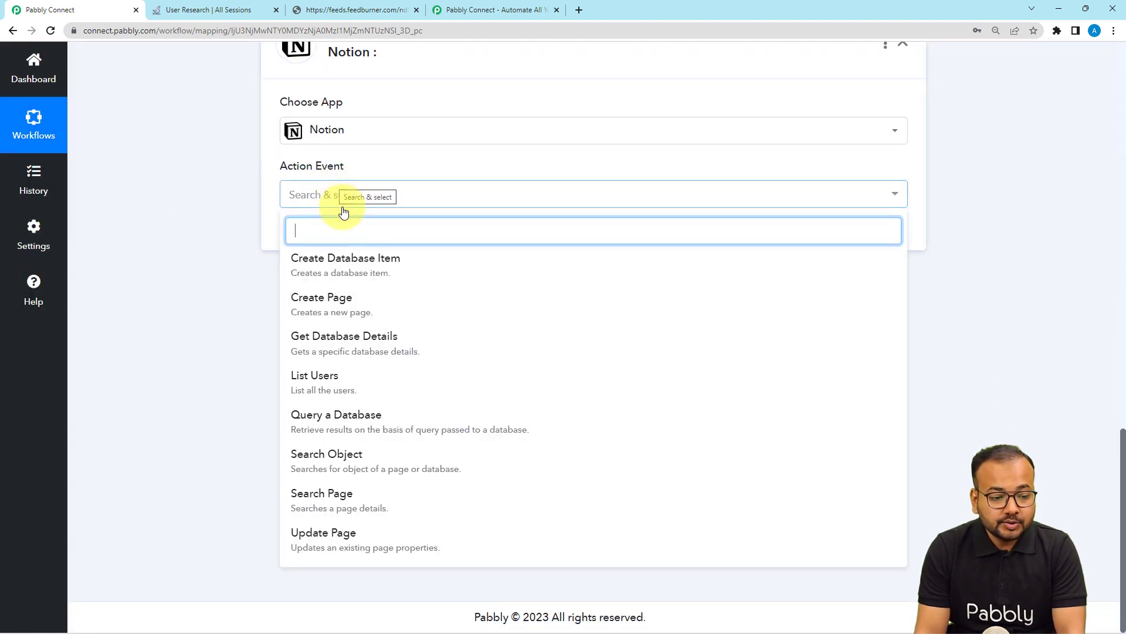
{"action": "left_click", "coordinate": [317, 271]}
{"action": "left_click", "coordinate": [321, 241]}
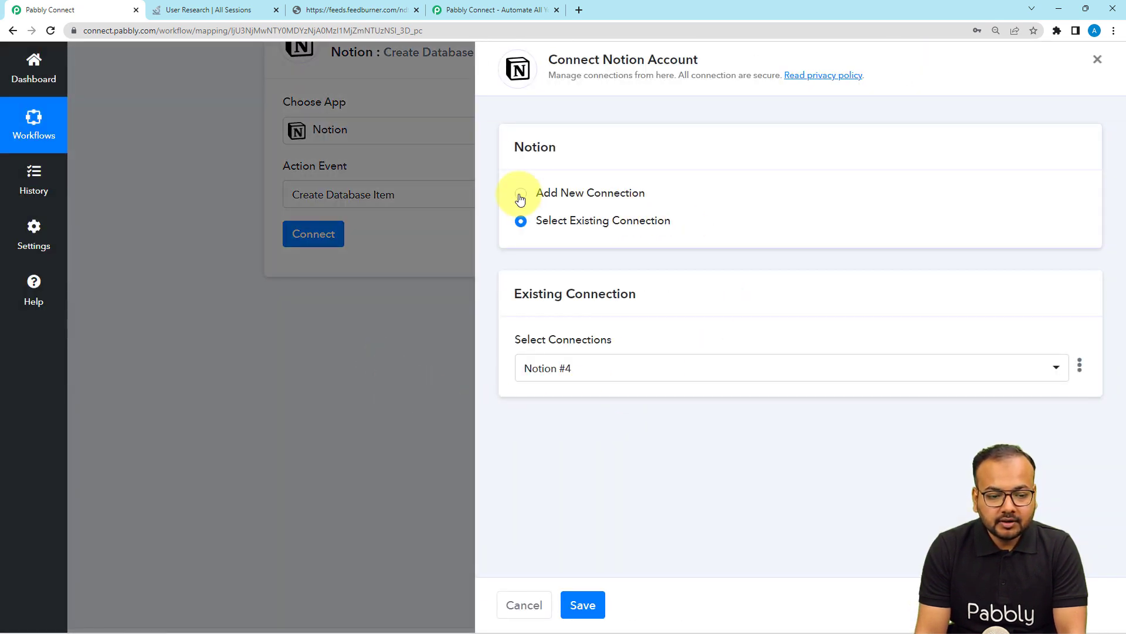
Add a new Notion connection and proceed to selecting which pages to share
{"action": "left_click", "coordinate": [520, 195]}
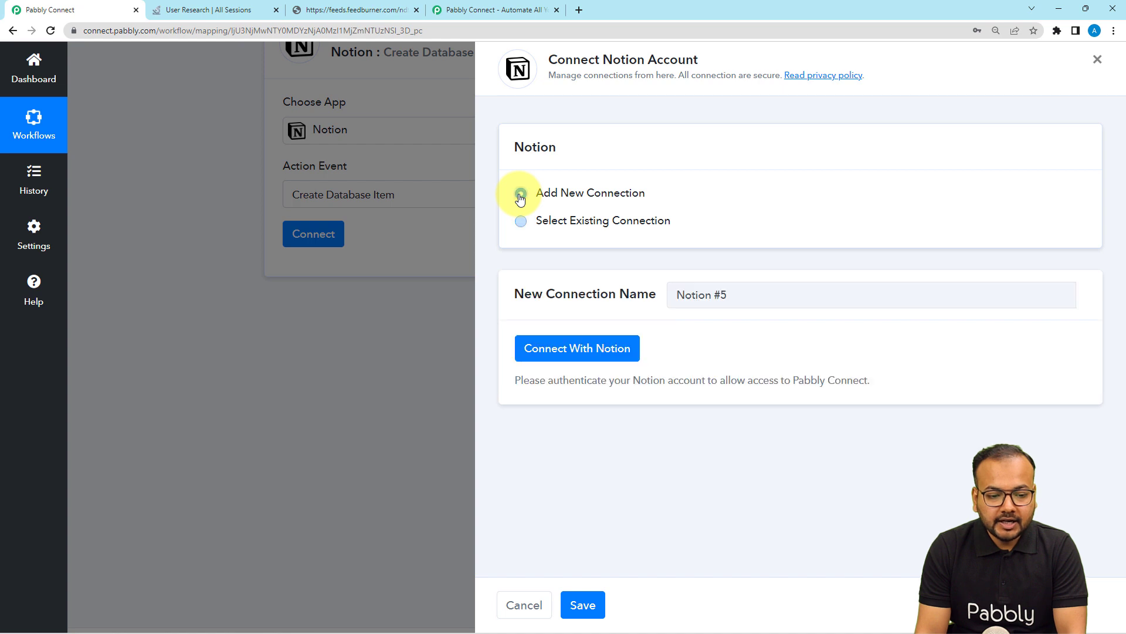
{"action": "left_click", "coordinate": [565, 353]}
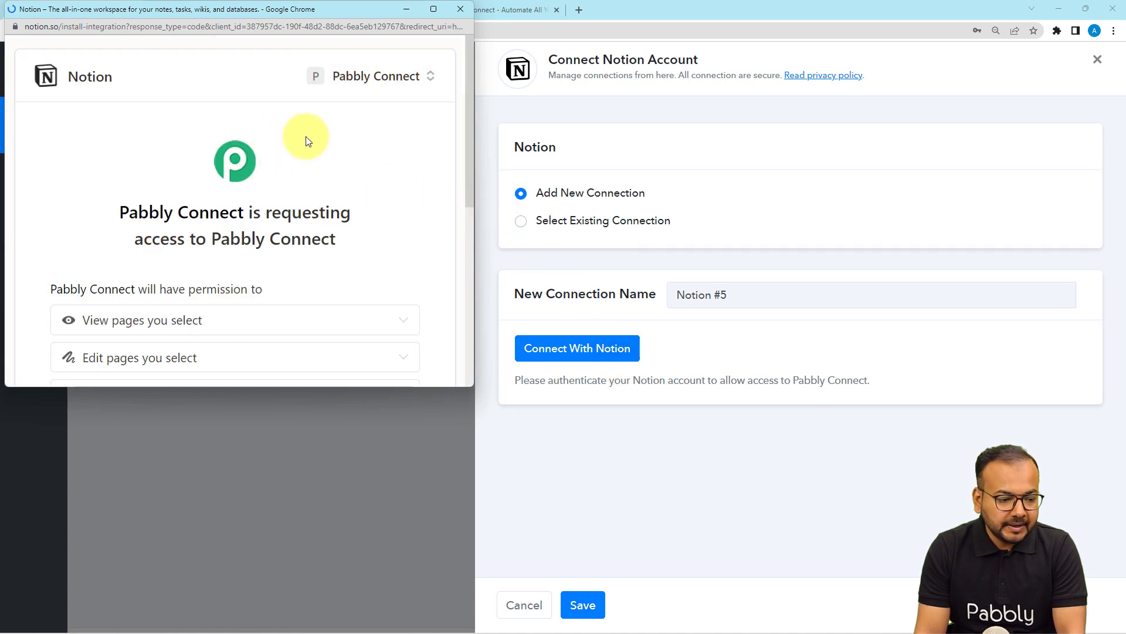
{"action": "scroll", "coordinate": [305, 138], "scroll_direction": "down", "scroll_amount": 4}
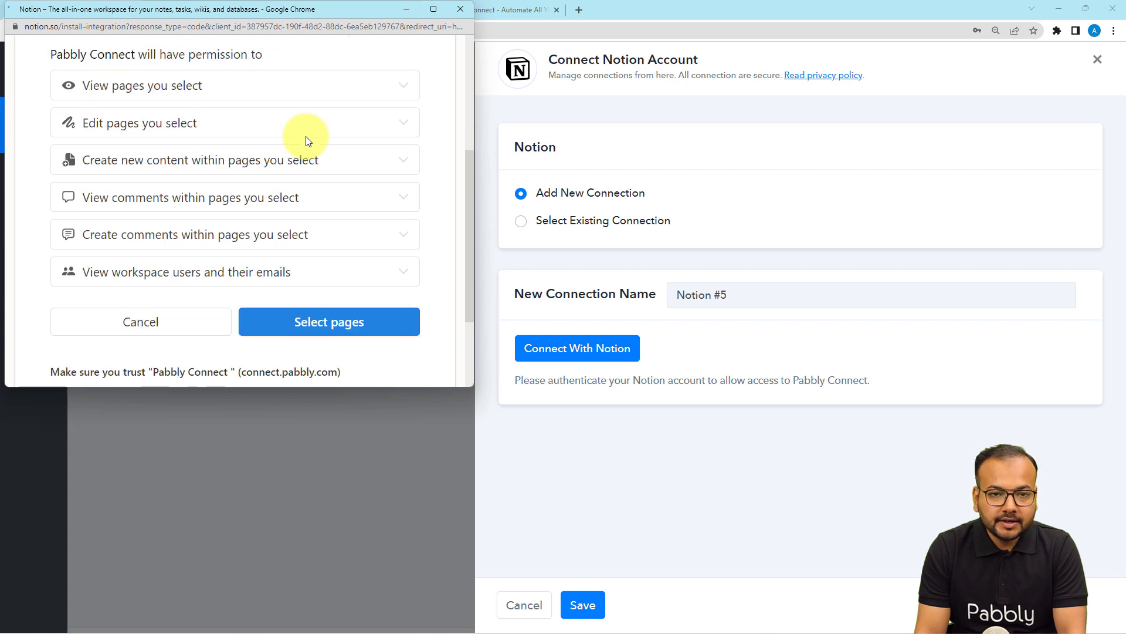
{"action": "left_click", "coordinate": [292, 329]}
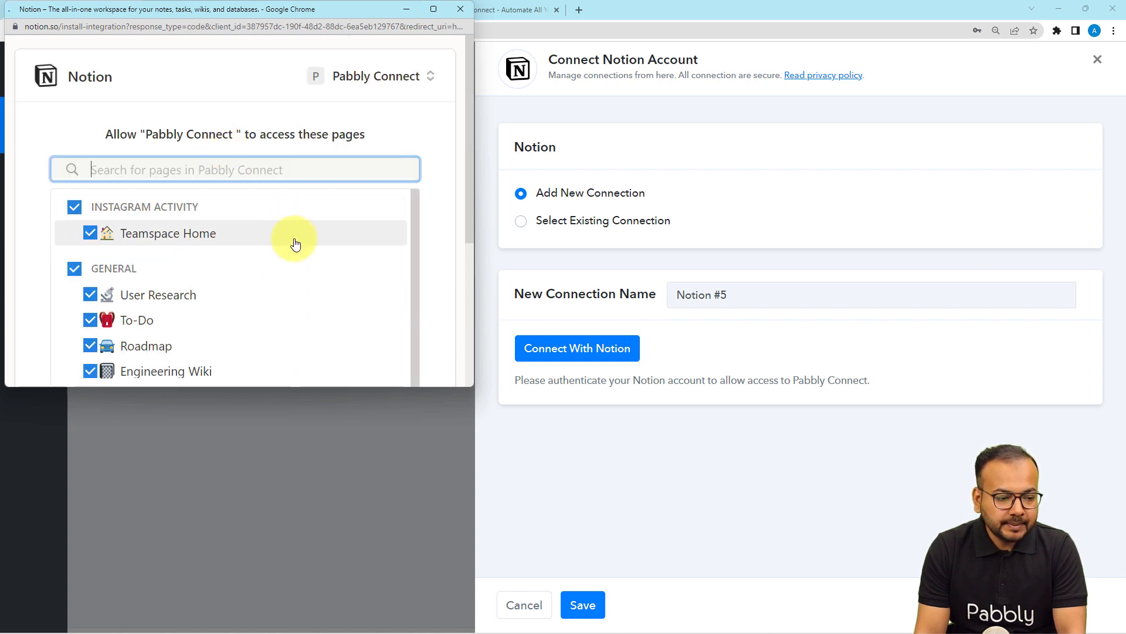
Uncheck every page except User Research and allow Pabbly Connect access
{"action": "scroll", "coordinate": [304, 258], "scroll_direction": "down", "scroll_amount": 3}
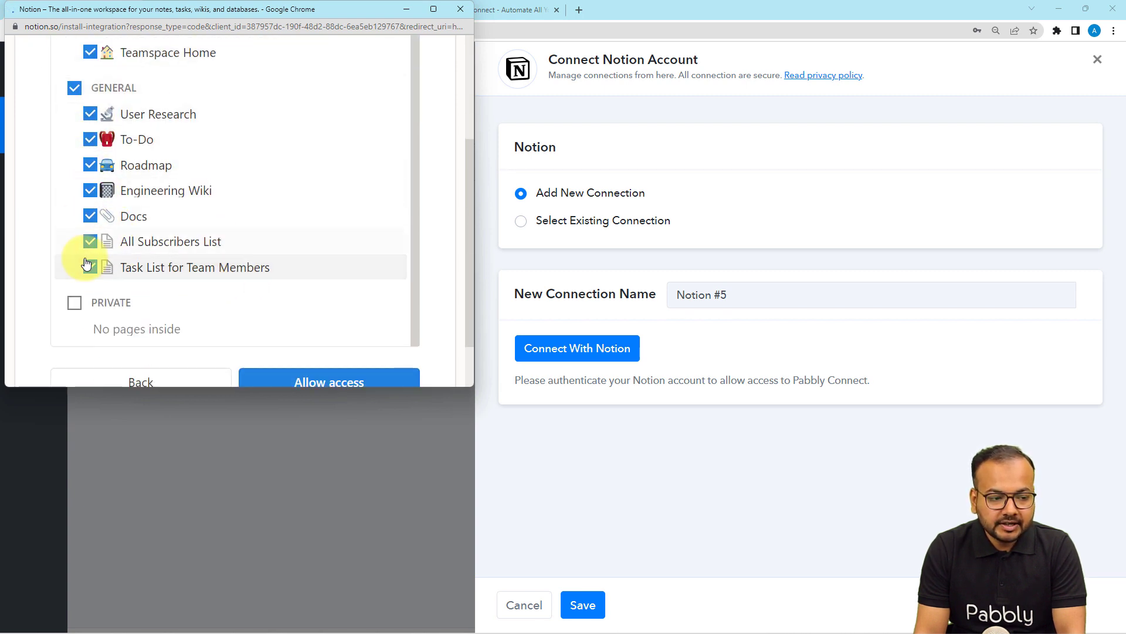
{"action": "left_click", "coordinate": [91, 271]}
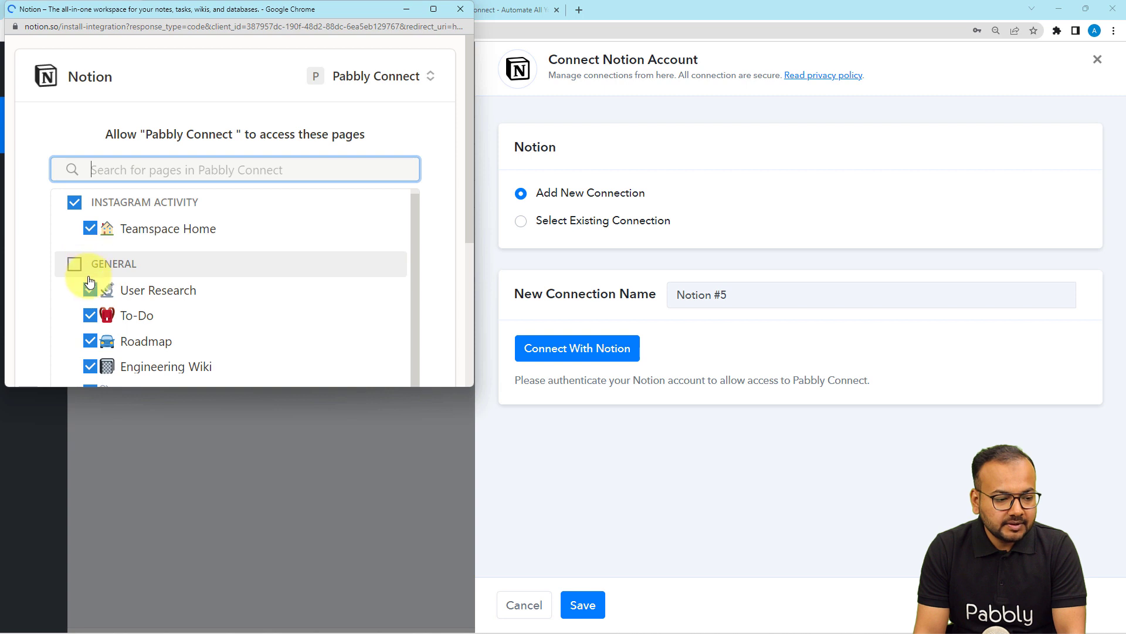
{"action": "scroll", "coordinate": [87, 267], "scroll_direction": "down", "scroll_amount": 2}
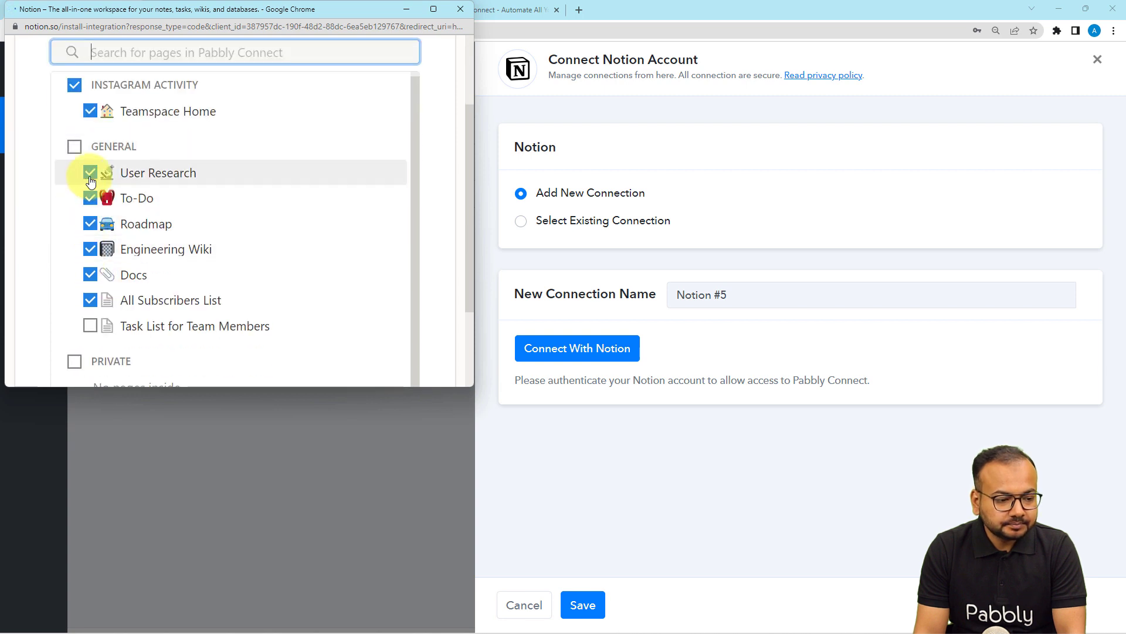
{"action": "left_click", "coordinate": [88, 200]}
{"action": "left_click", "coordinate": [90, 225]}
{"action": "left_click", "coordinate": [89, 250]}
{"action": "left_click", "coordinate": [92, 280]}
{"action": "left_click", "coordinate": [91, 299]}
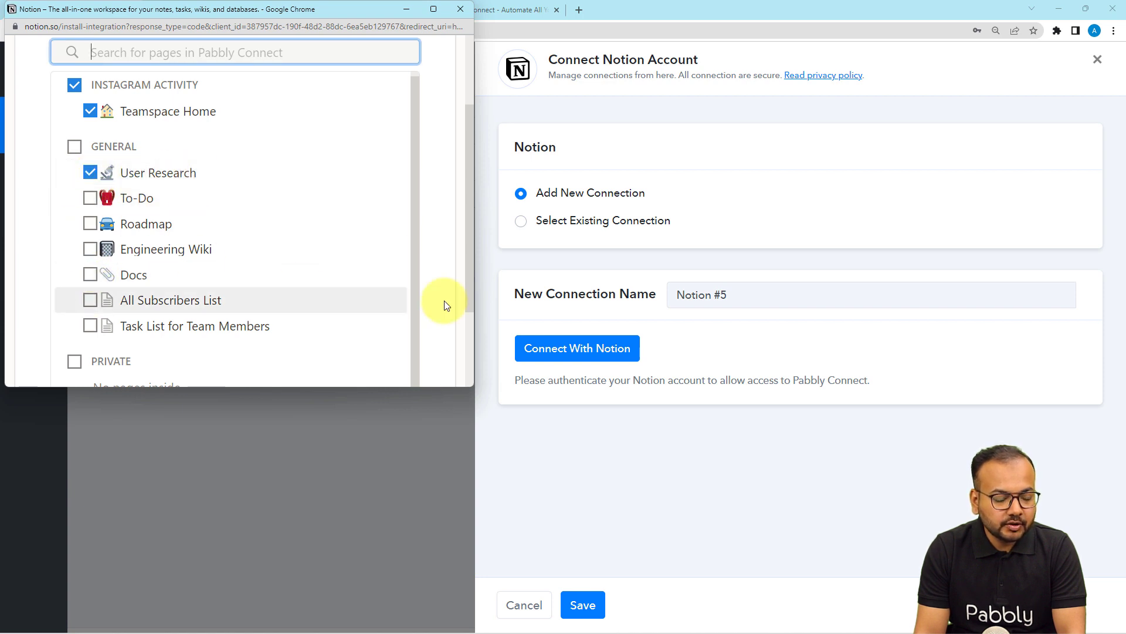
{"action": "scroll", "coordinate": [357, 306], "scroll_direction": "down", "scroll_amount": 2}
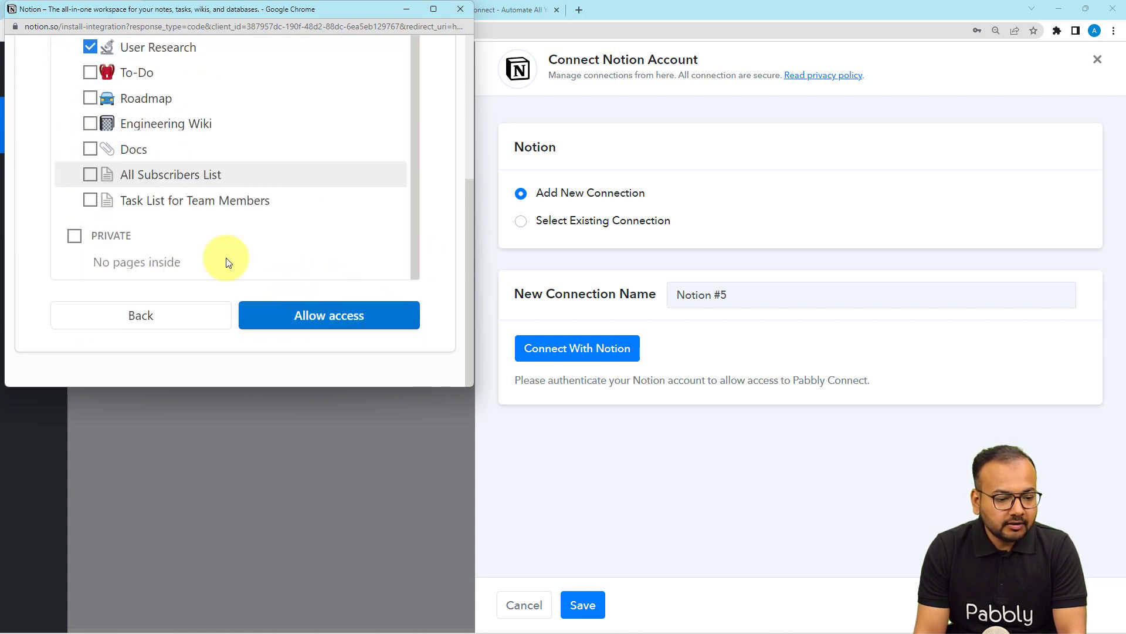
{"action": "scroll", "coordinate": [171, 214], "scroll_direction": "up", "scroll_amount": 3}
{"action": "scroll", "coordinate": [126, 284], "scroll_direction": "down", "scroll_amount": 3}
{"action": "left_click", "coordinate": [340, 321]}
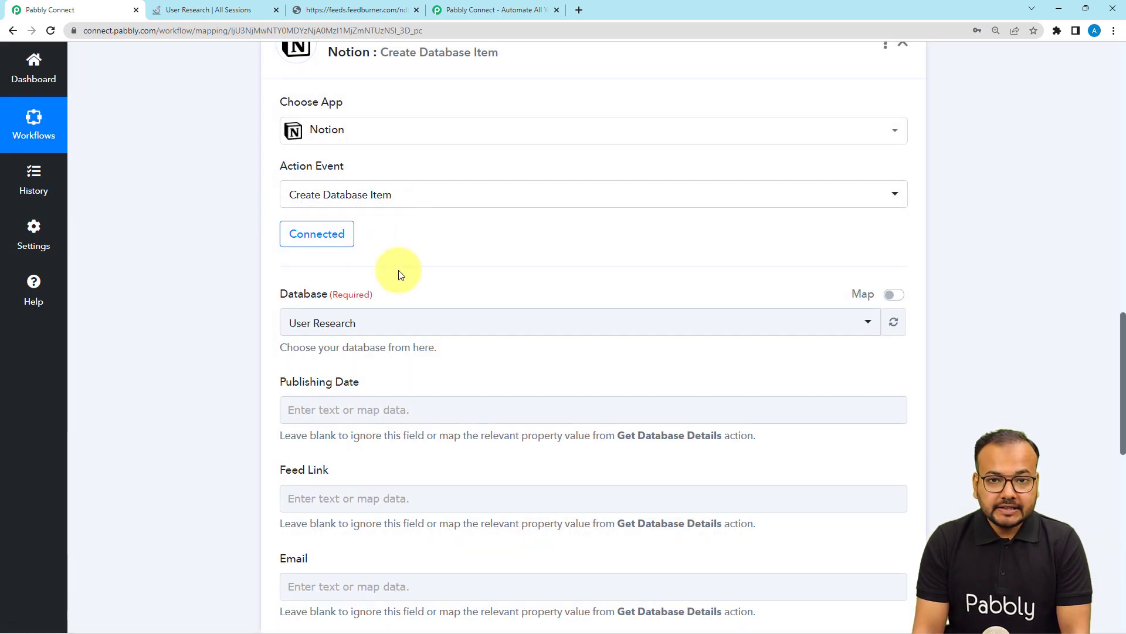
{"action": "scroll", "coordinate": [399, 270], "scroll_direction": "down", "scroll_amount": 2}
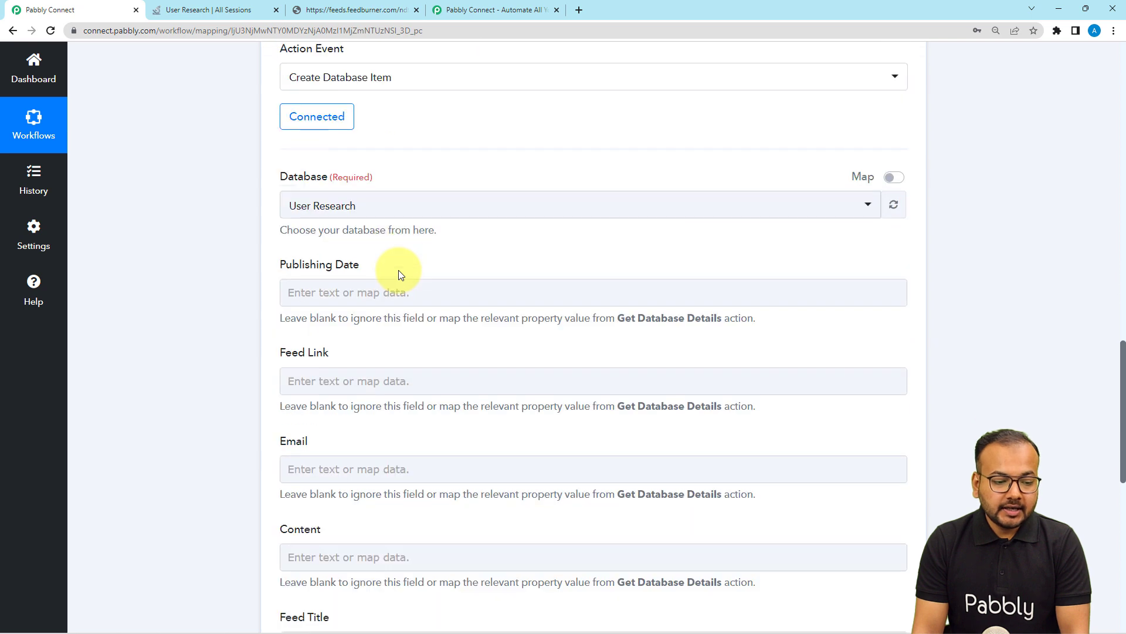
{"action": "left_click", "coordinate": [393, 222]}
{"action": "left_click", "coordinate": [239, 263]}
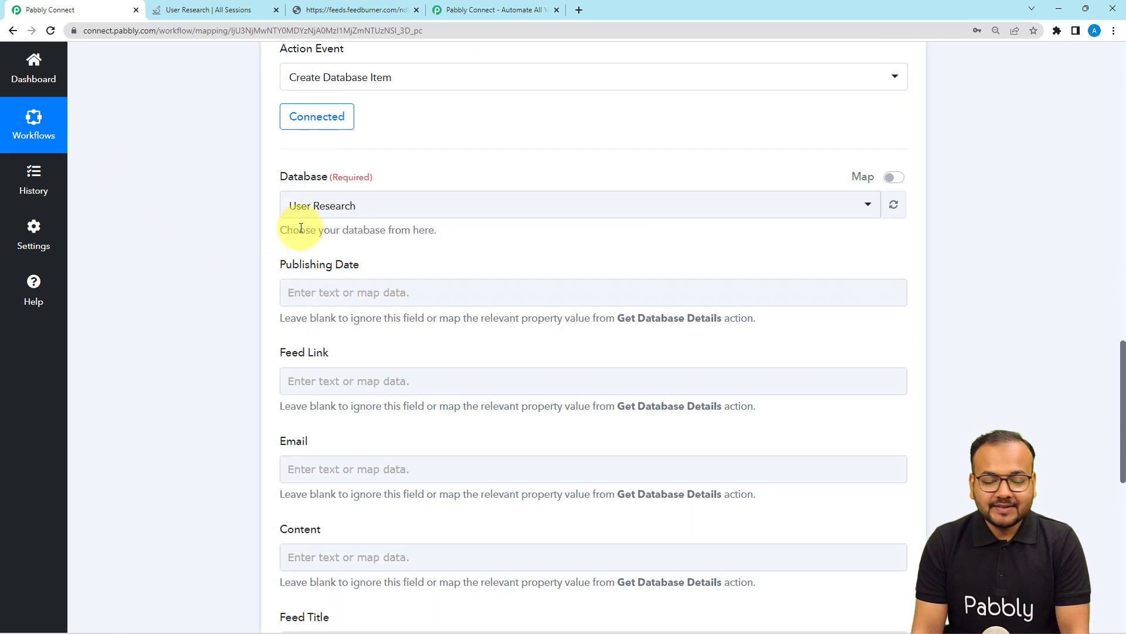
{"action": "scroll", "coordinate": [224, 223], "scroll_direction": "down", "scroll_amount": 2}
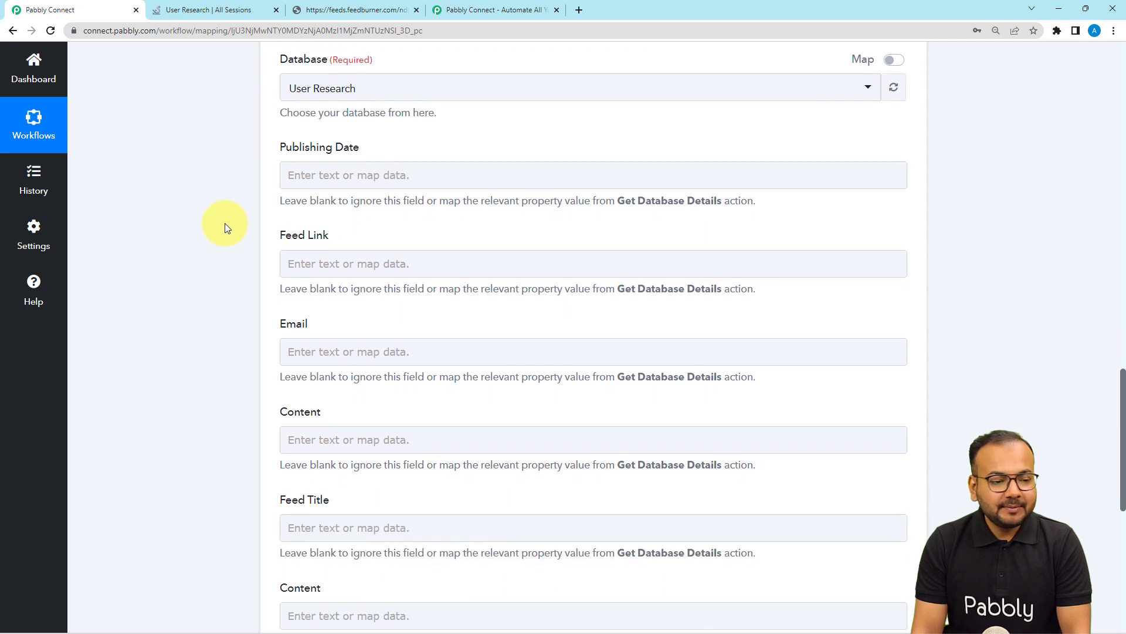
{"action": "left_click", "coordinate": [371, 186]}
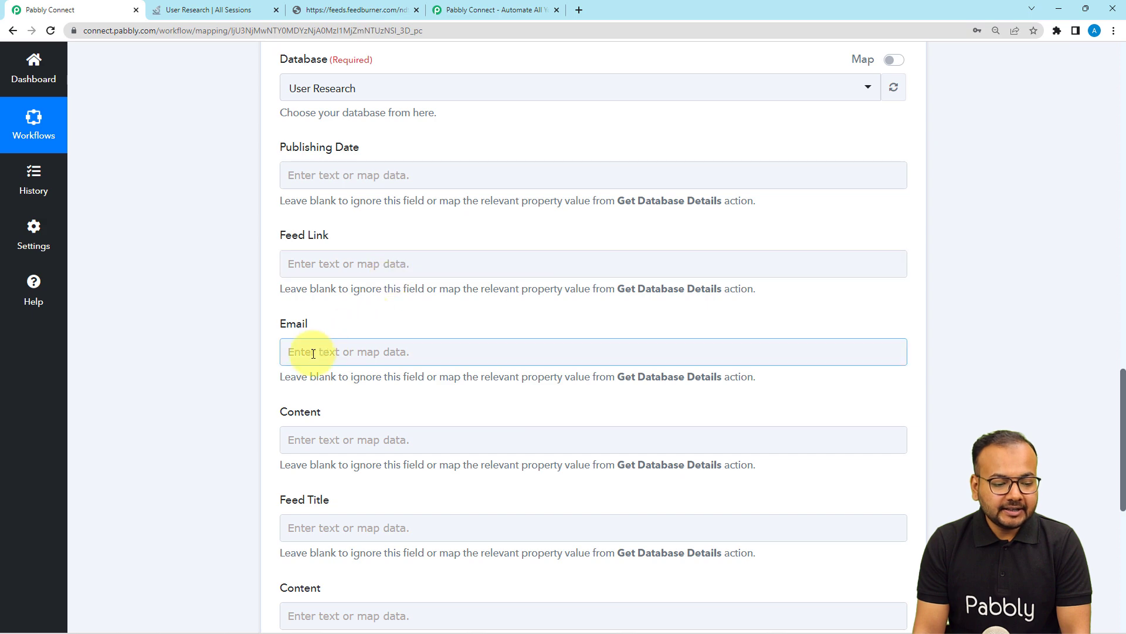
{"action": "scroll", "coordinate": [305, 364], "scroll_direction": "down", "scroll_amount": 1}
{"action": "left_click", "coordinate": [320, 382]}
{"action": "scroll", "coordinate": [322, 379], "scroll_direction": "up", "scroll_amount": 10}
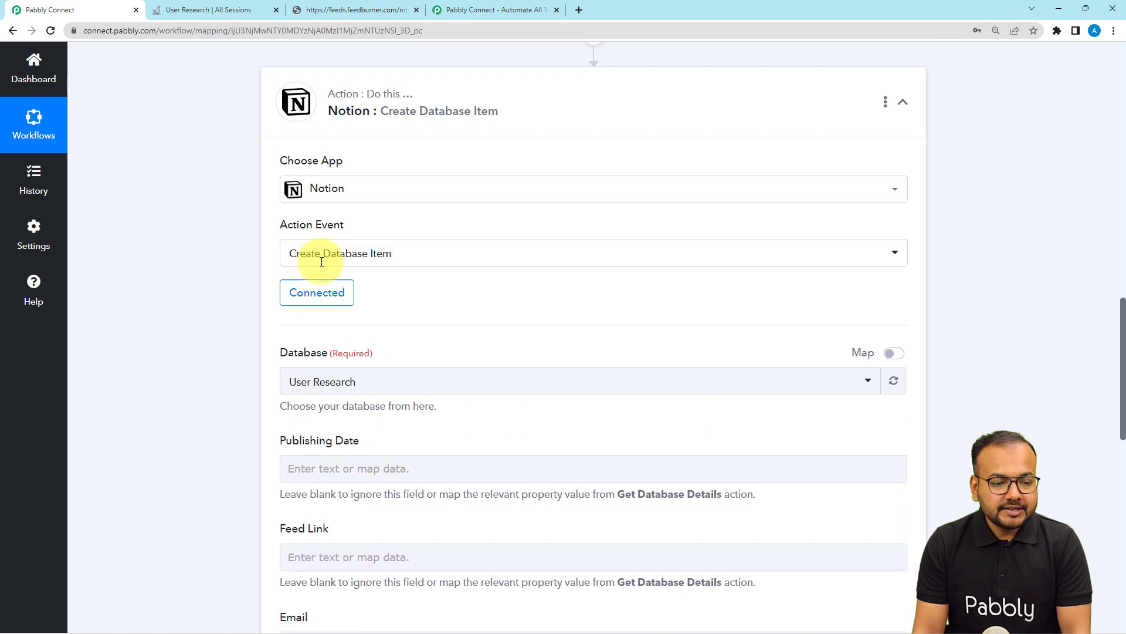
{"action": "scroll", "coordinate": [322, 268], "scroll_direction": "up", "scroll_amount": 8}
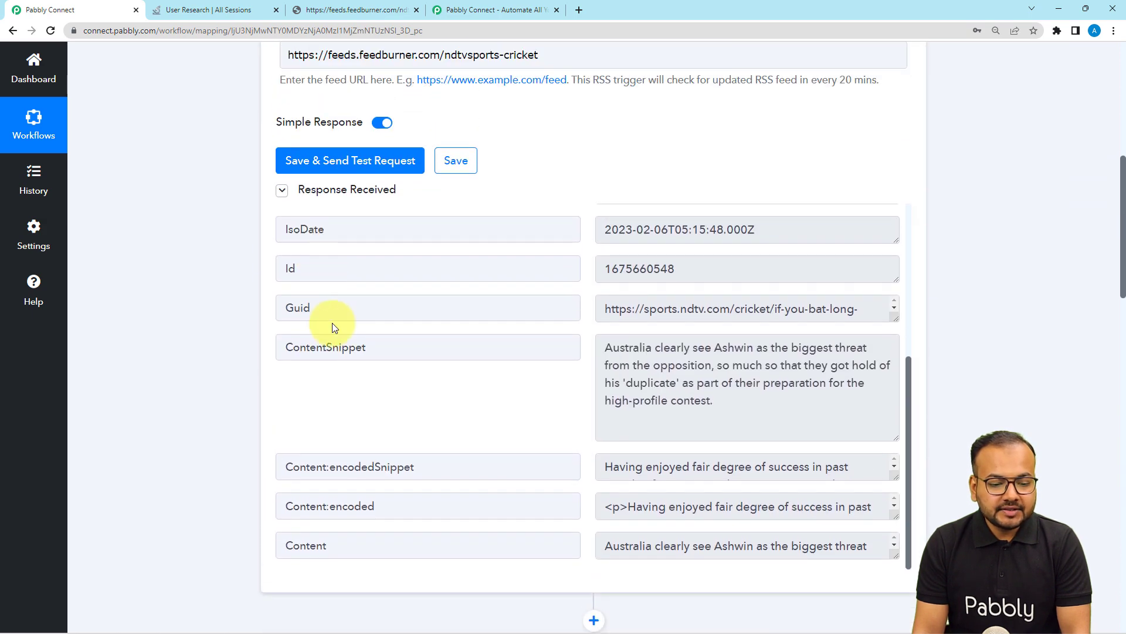
{"action": "scroll", "coordinate": [332, 325], "scroll_direction": "up", "scroll_amount": 2}
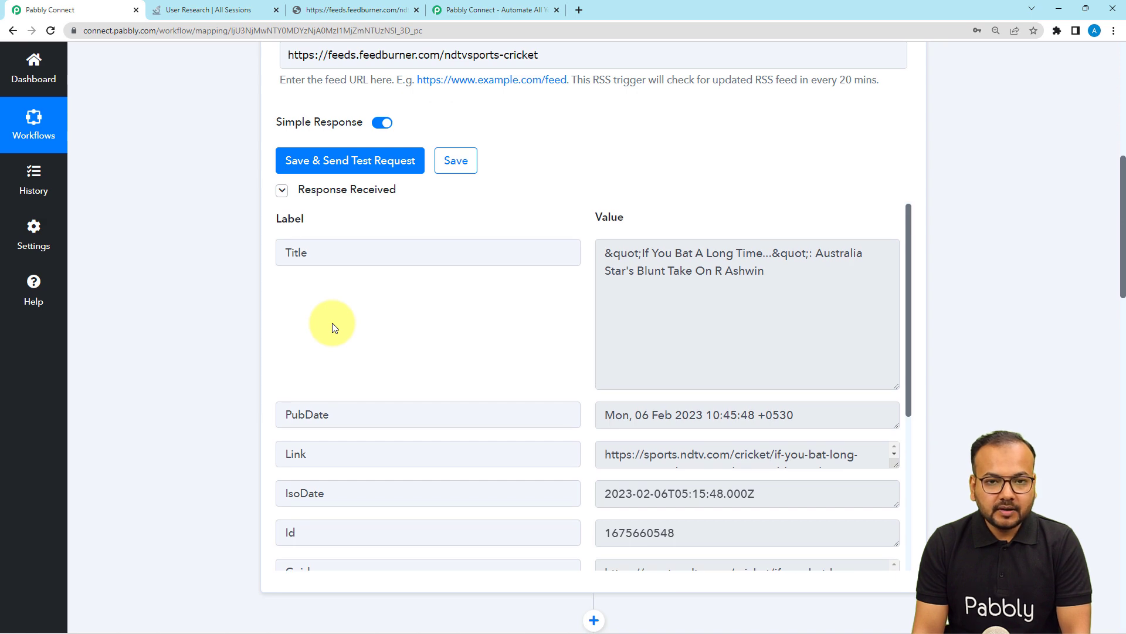
{"action": "scroll", "coordinate": [190, 322], "scroll_direction": "down", "scroll_amount": 4}
{"action": "scroll", "coordinate": [190, 322], "scroll_direction": "down", "scroll_amount": 15}
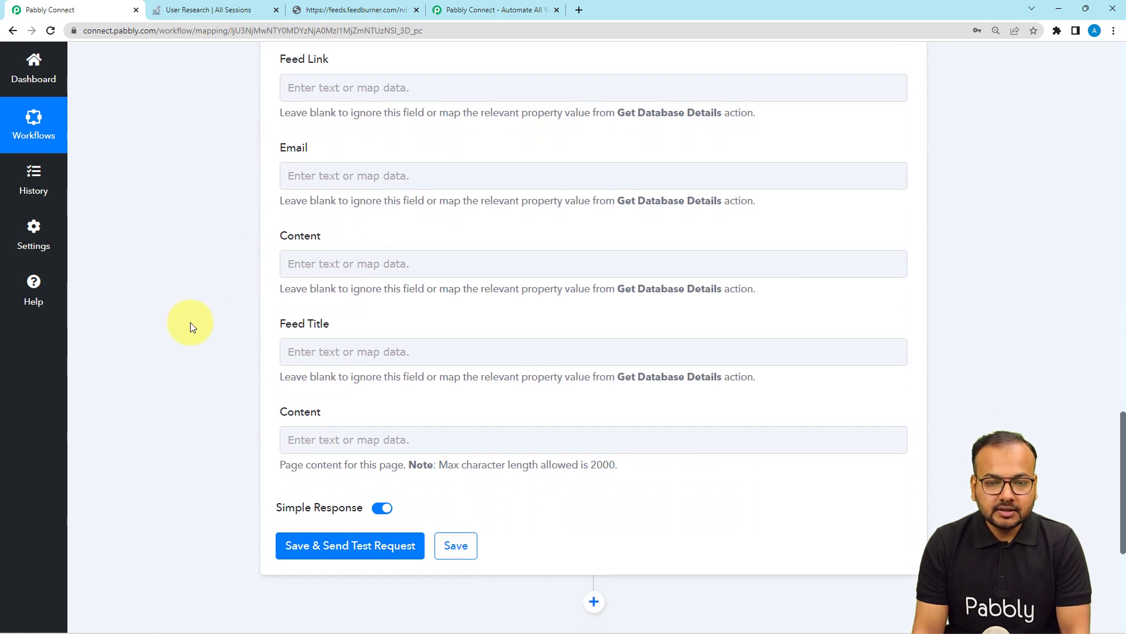
{"action": "left_click", "coordinate": [327, 364]}
{"action": "scroll", "coordinate": [379, 323], "scroll_direction": "up", "scroll_amount": 3}
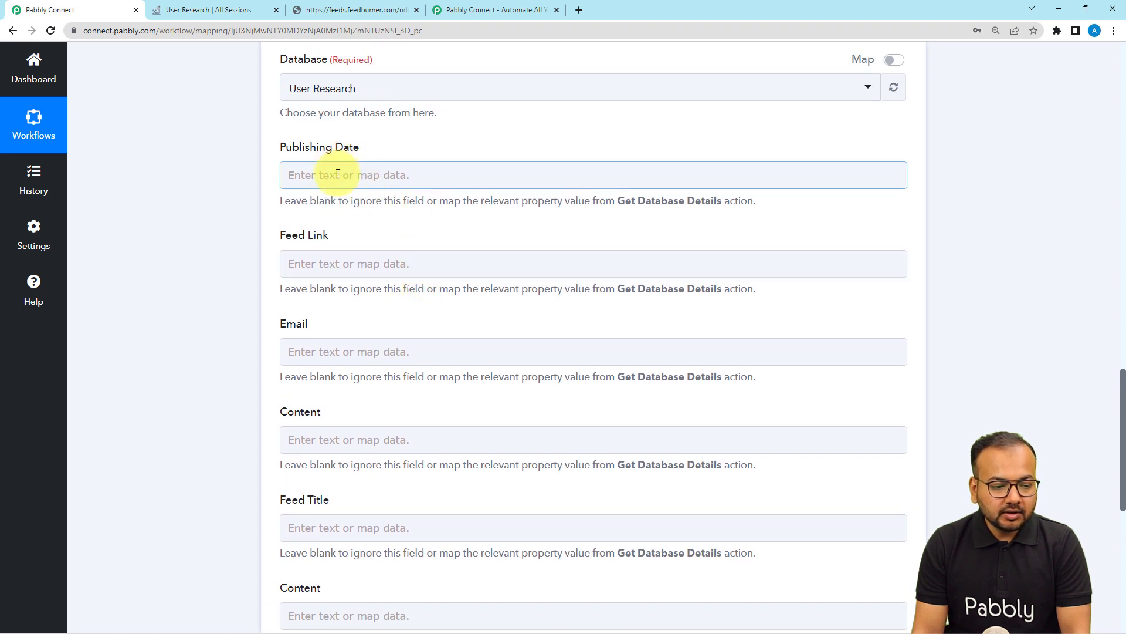
Map the feed's IsoDate into Publishing Date and its Link into Feed Link
{"action": "left_click", "coordinate": [338, 174]}
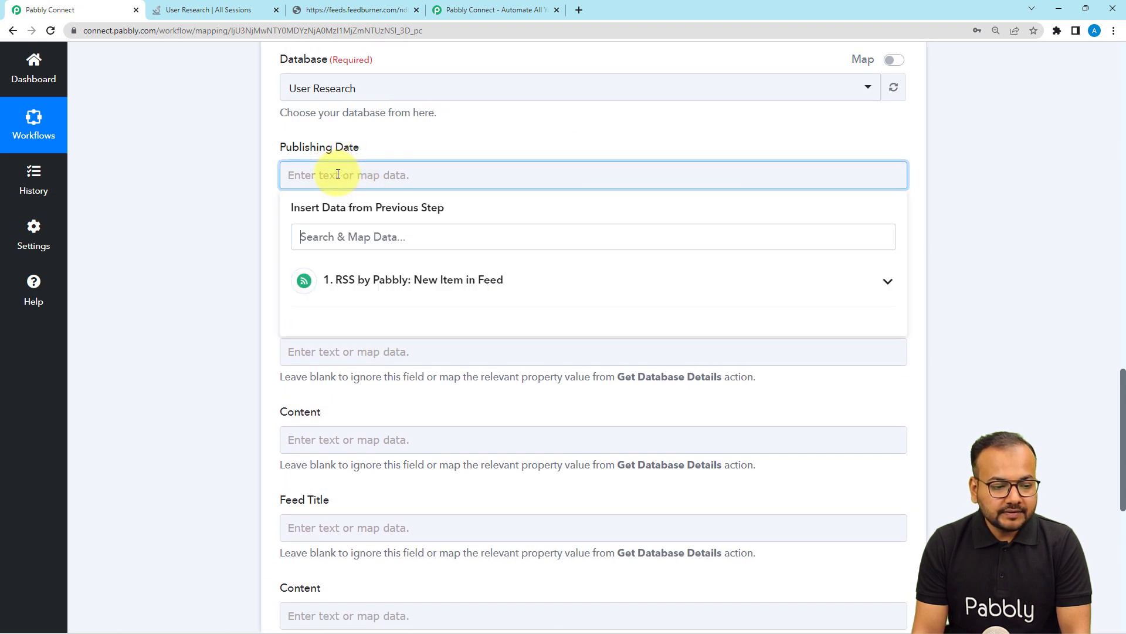
{"action": "left_click", "coordinate": [373, 281]}
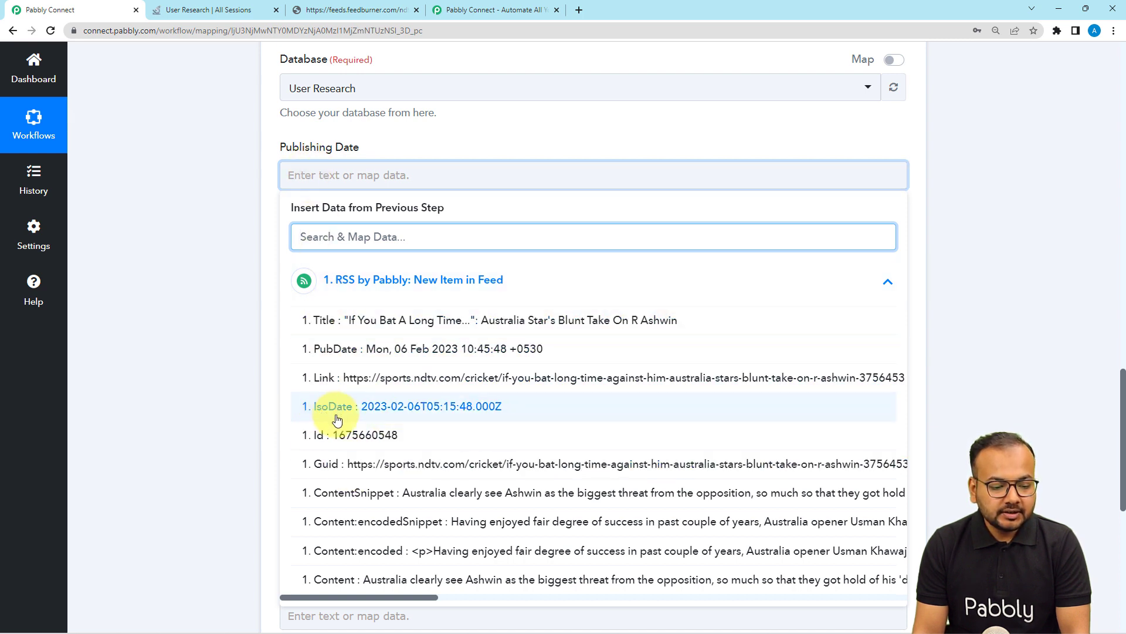
{"action": "left_click", "coordinate": [393, 408]}
{"action": "left_click", "coordinate": [214, 245]}
{"action": "scroll", "coordinate": [214, 245], "scroll_direction": "down", "scroll_amount": 1}
{"action": "left_click", "coordinate": [346, 215]}
{"action": "scroll", "coordinate": [232, 224], "scroll_direction": "up", "scroll_amount": 2}
{"action": "scroll", "coordinate": [232, 224], "scroll_direction": "down", "scroll_amount": 5}
{"action": "left_click", "coordinate": [357, 159]}
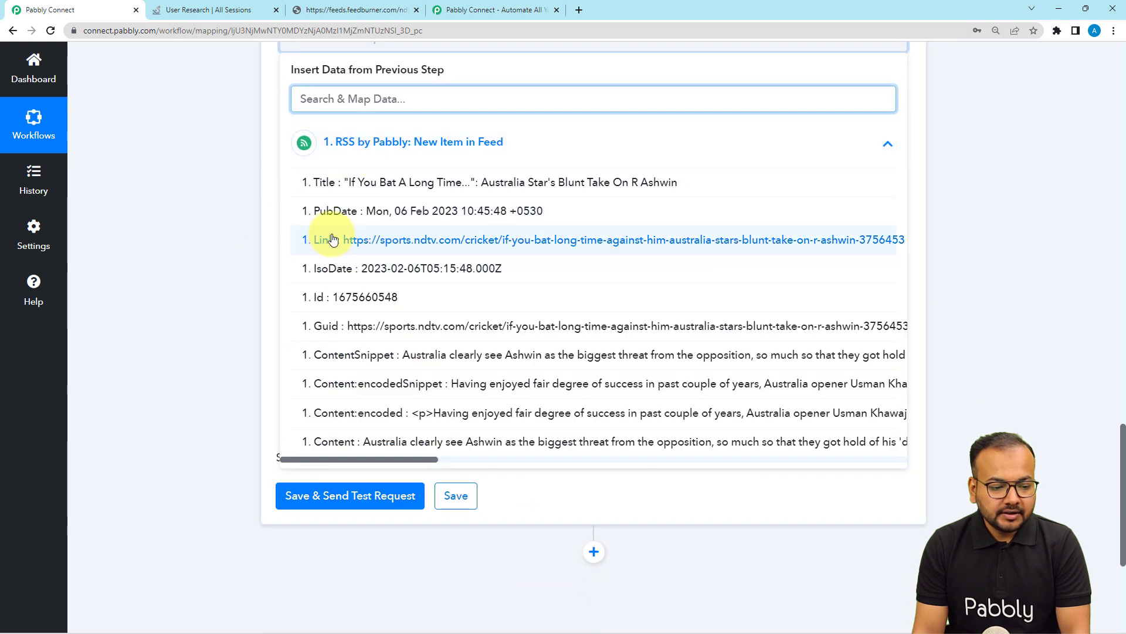
{"action": "left_click", "coordinate": [341, 239]}
{"action": "left_click", "coordinate": [214, 185]}
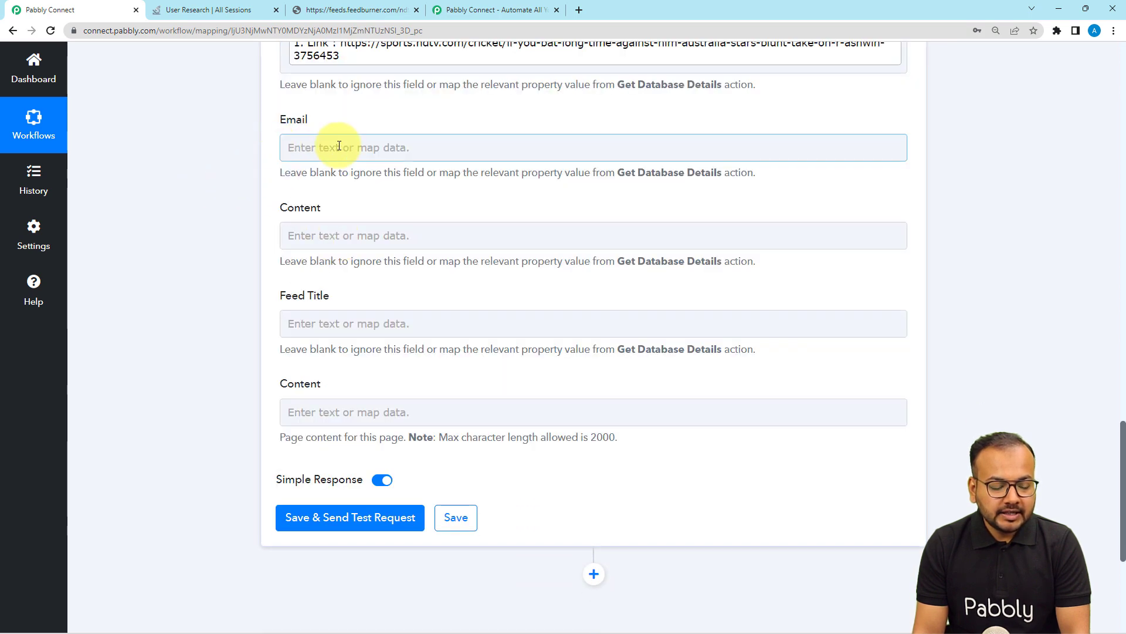
Map the feed's Content into Content and its Title into Feed Title
{"action": "scroll", "coordinate": [346, 173], "scroll_direction": "down", "scroll_amount": 2}
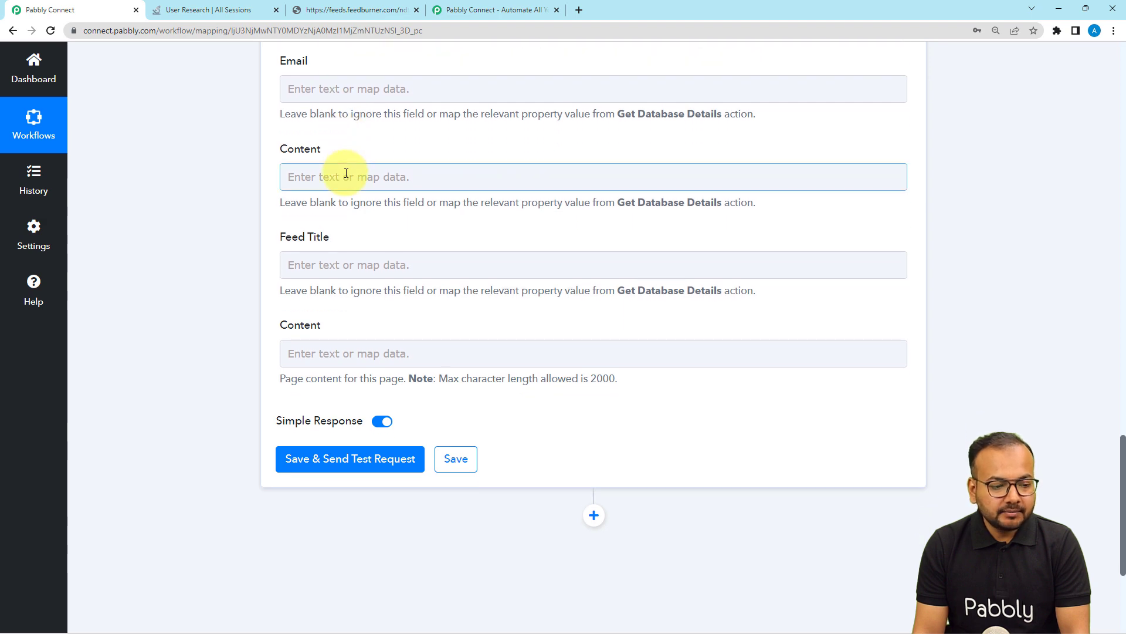
{"action": "left_click", "coordinate": [363, 121]}
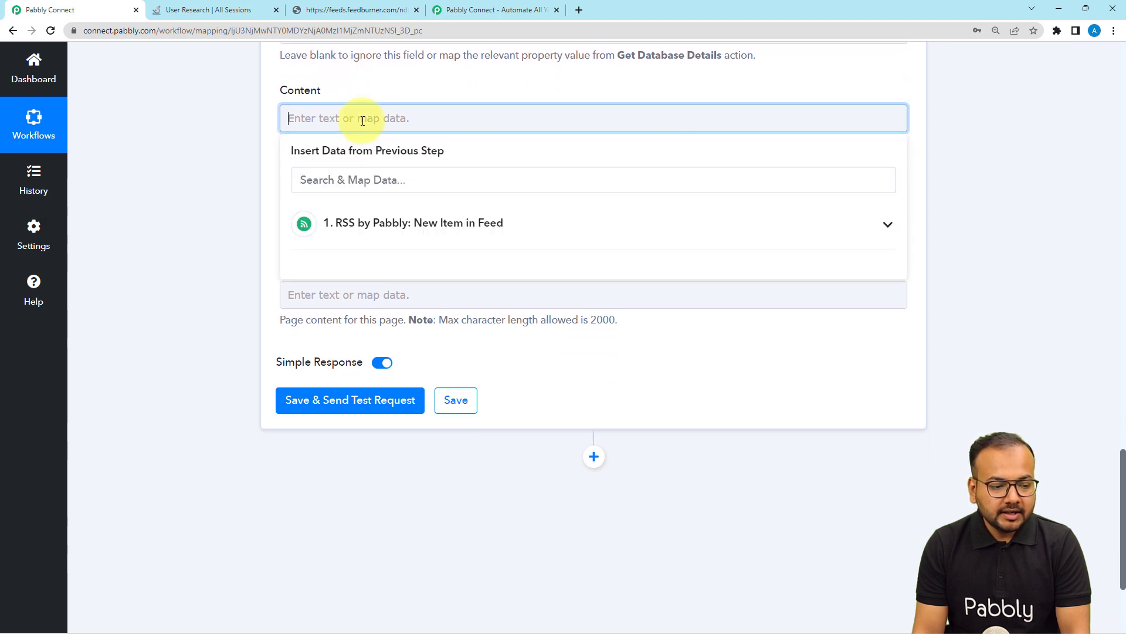
{"action": "left_click", "coordinate": [364, 234]}
{"action": "scroll", "coordinate": [399, 439], "scroll_direction": "down", "scroll_amount": 1}
{"action": "scroll", "coordinate": [399, 439], "scroll_direction": "down", "scroll_amount": 1}
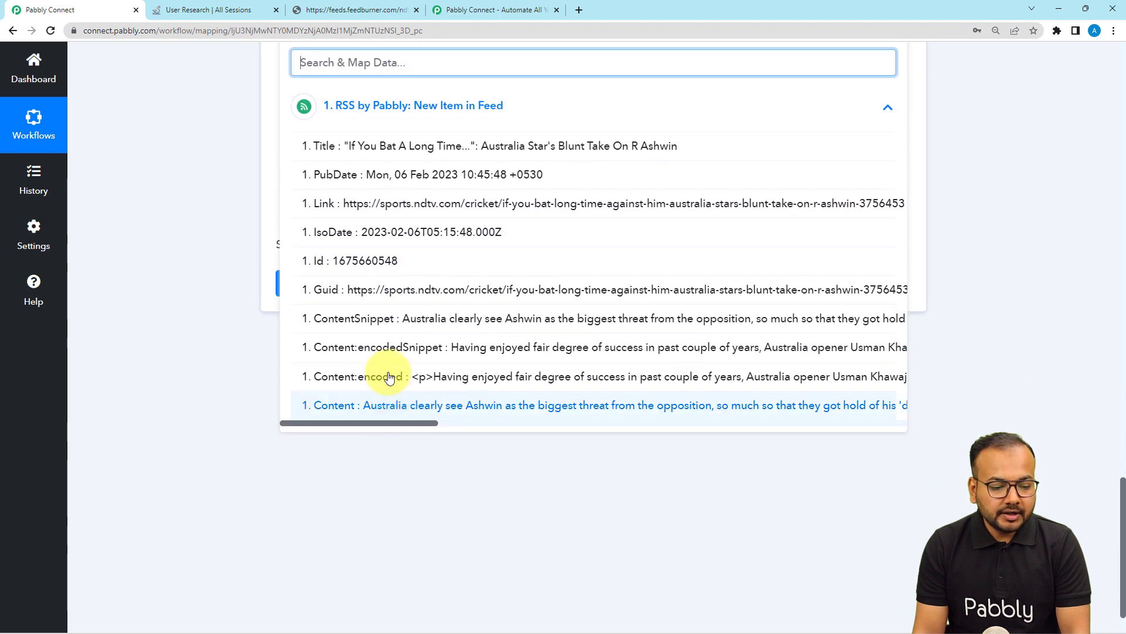
{"action": "left_click", "coordinate": [355, 409]}
{"action": "left_click", "coordinate": [188, 217]}
{"action": "scroll", "coordinate": [188, 216], "scroll_direction": "up", "scroll_amount": 3}
{"action": "left_click", "coordinate": [324, 293]}
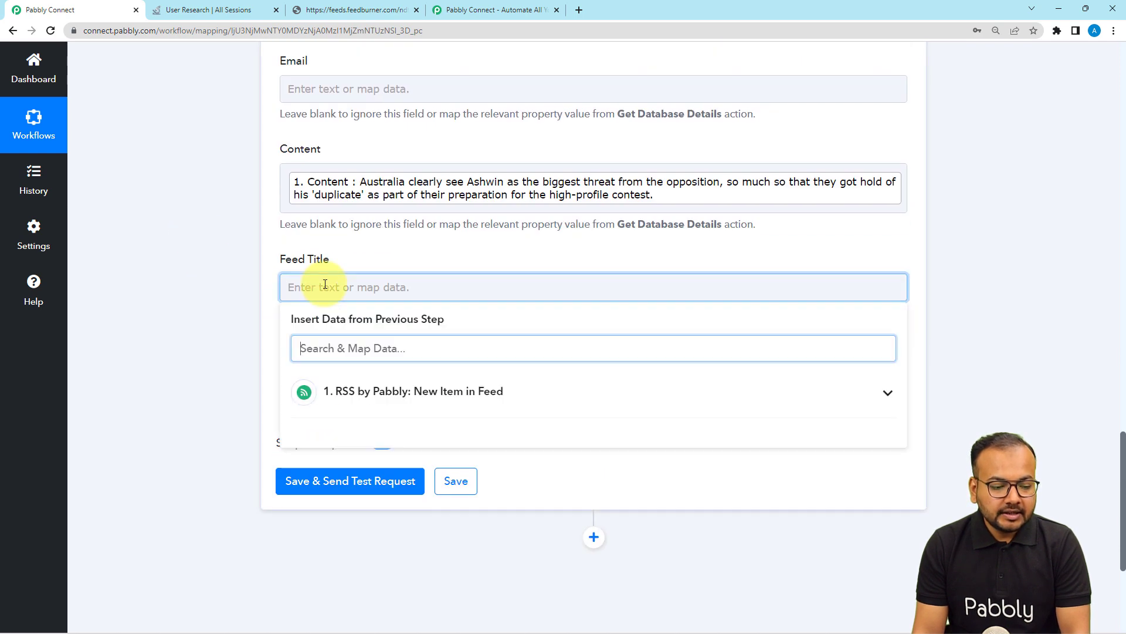
{"action": "left_click", "coordinate": [344, 393]}
{"action": "left_click", "coordinate": [317, 434]}
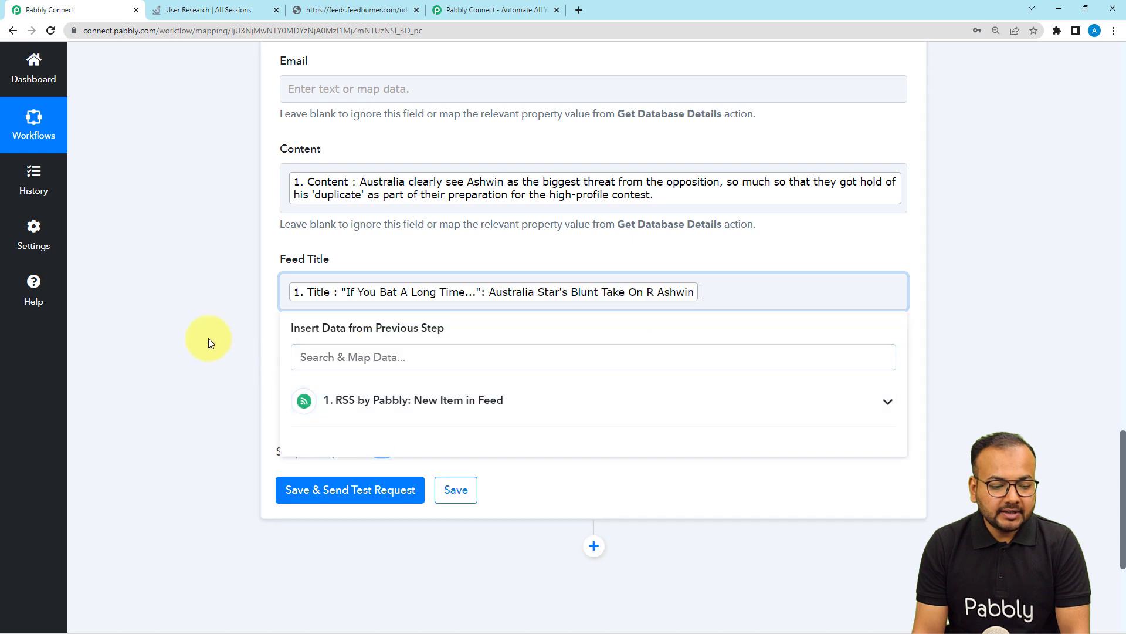
{"action": "left_click", "coordinate": [209, 338]}
Leave the Notion page content field empty
{"action": "scroll", "coordinate": [261, 277], "scroll_direction": "down", "scroll_amount": 3}
{"action": "scroll", "coordinate": [264, 267], "scroll_direction": "up", "scroll_amount": 2}
{"action": "scroll", "coordinate": [265, 263], "scroll_direction": "down", "scroll_amount": 2}
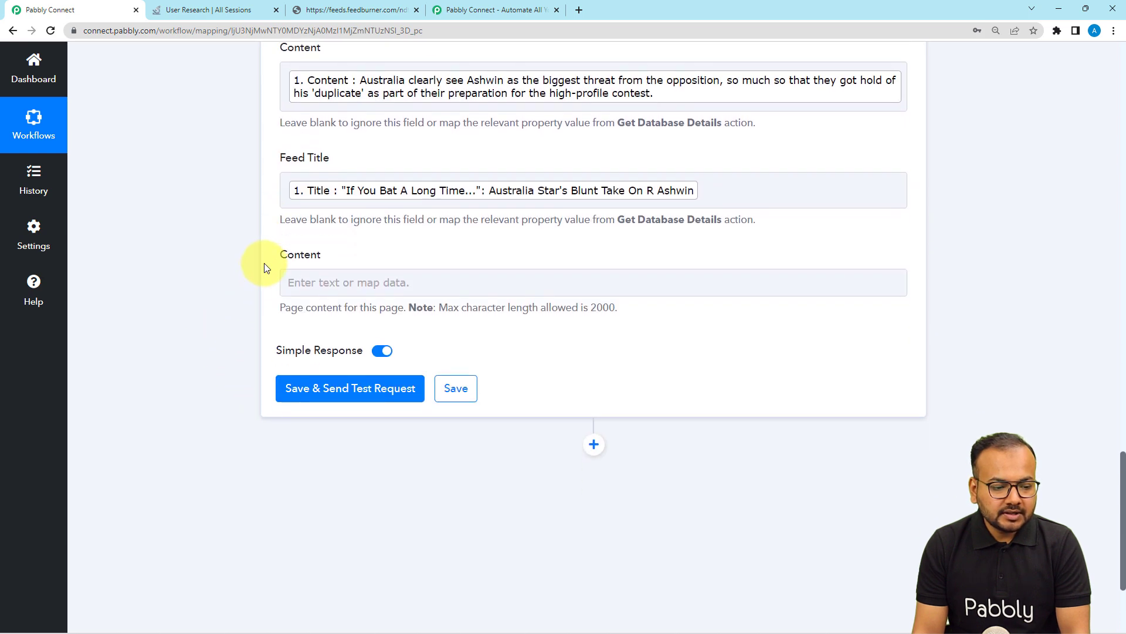
{"action": "left_click", "coordinate": [333, 208]}
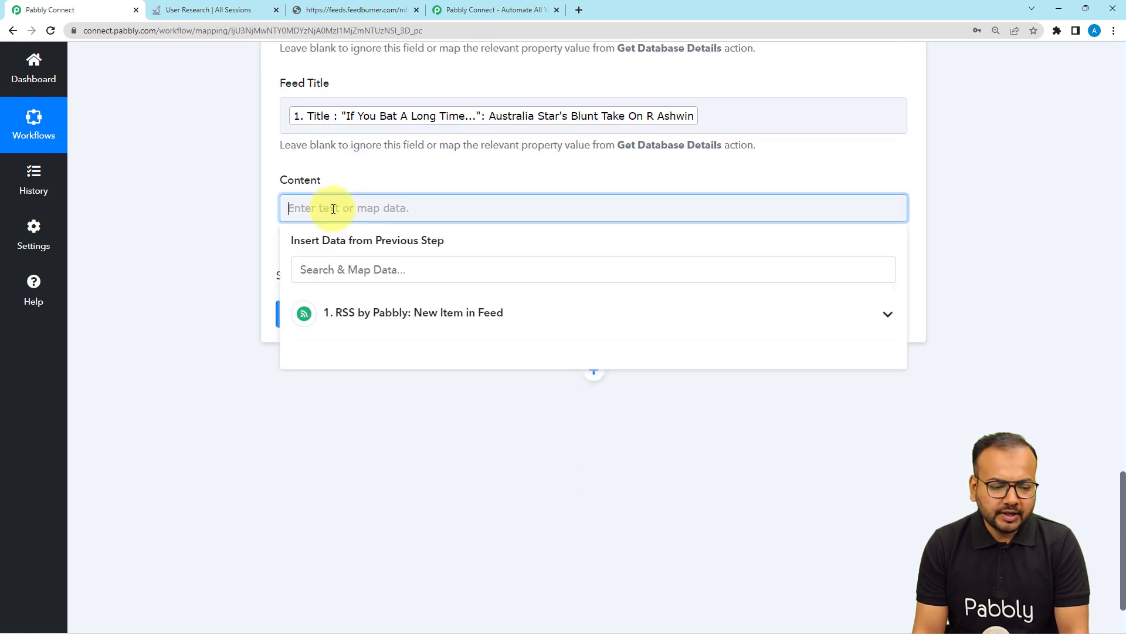
{"action": "left_click", "coordinate": [209, 181]}
{"action": "scroll", "coordinate": [210, 218], "scroll_direction": "up", "scroll_amount": 3}
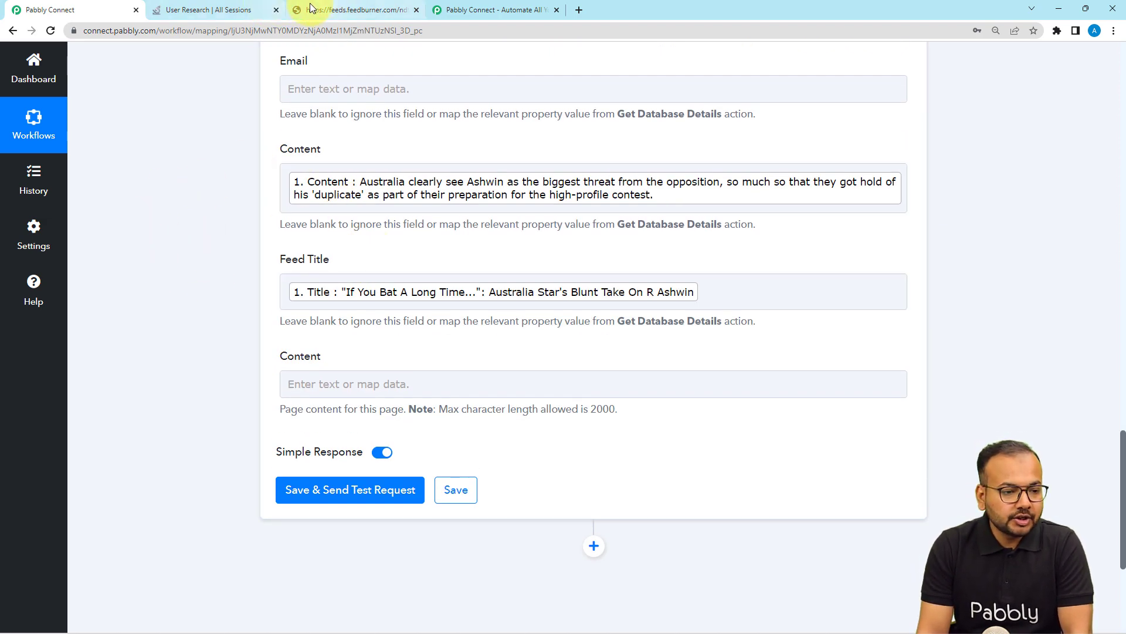
Check in Notion that the User Research table contains only empty rows
{"action": "left_click", "coordinate": [233, 4]}
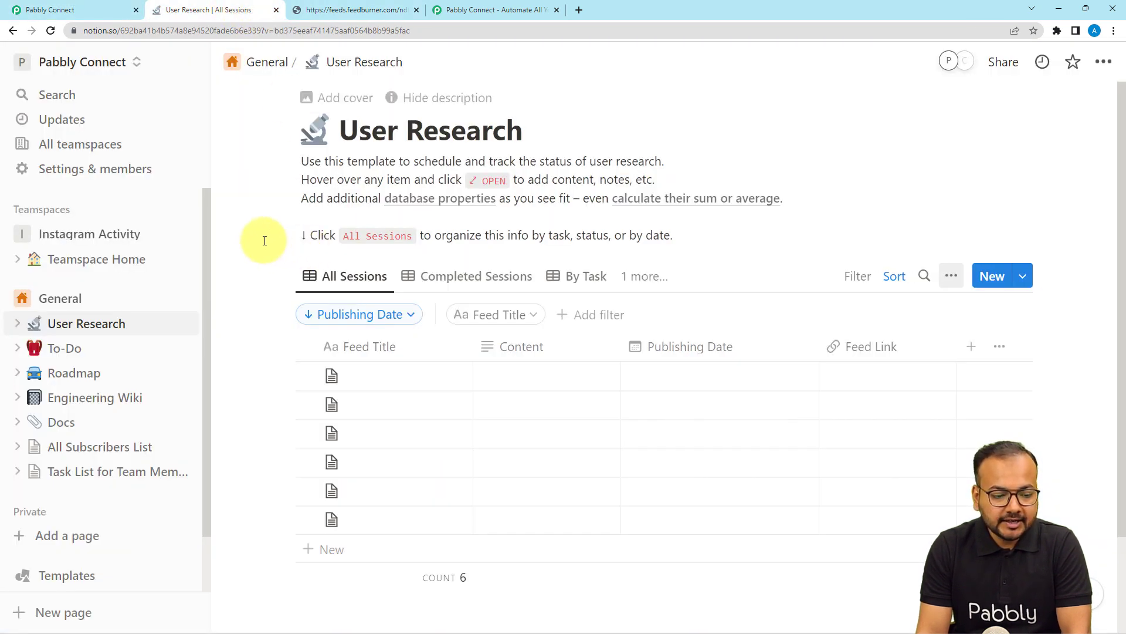
{"action": "left_click", "coordinate": [53, 6]}
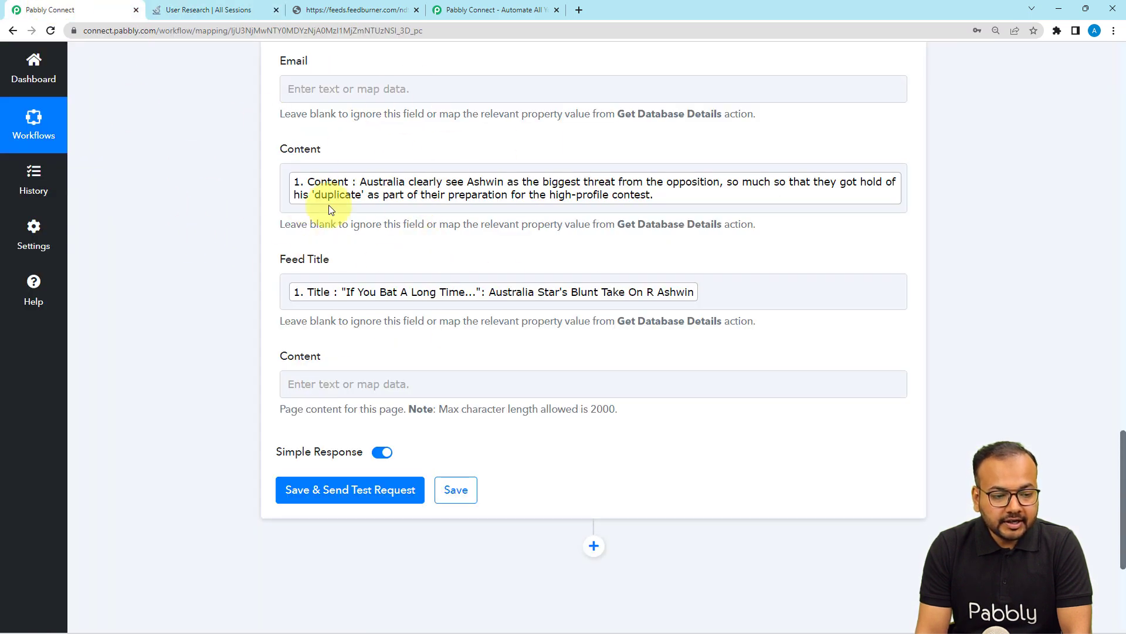
{"action": "scroll", "coordinate": [172, 258], "scroll_direction": "up", "scroll_amount": 1}
{"action": "scroll", "coordinate": [171, 258], "scroll_direction": "up", "scroll_amount": 5}
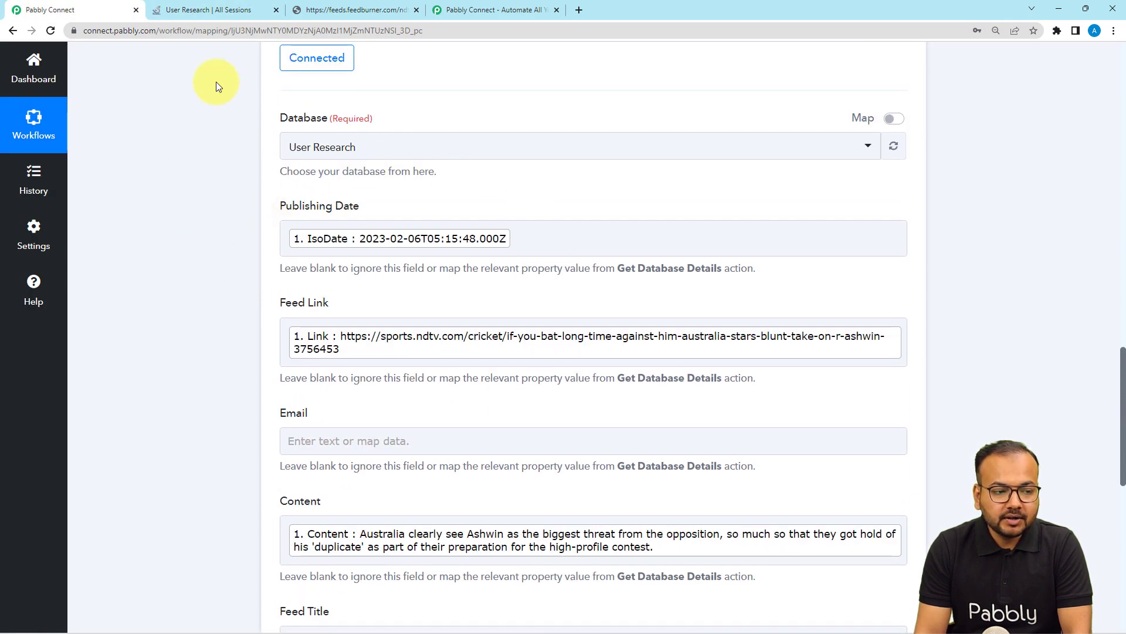
{"action": "left_click", "coordinate": [211, 10]}
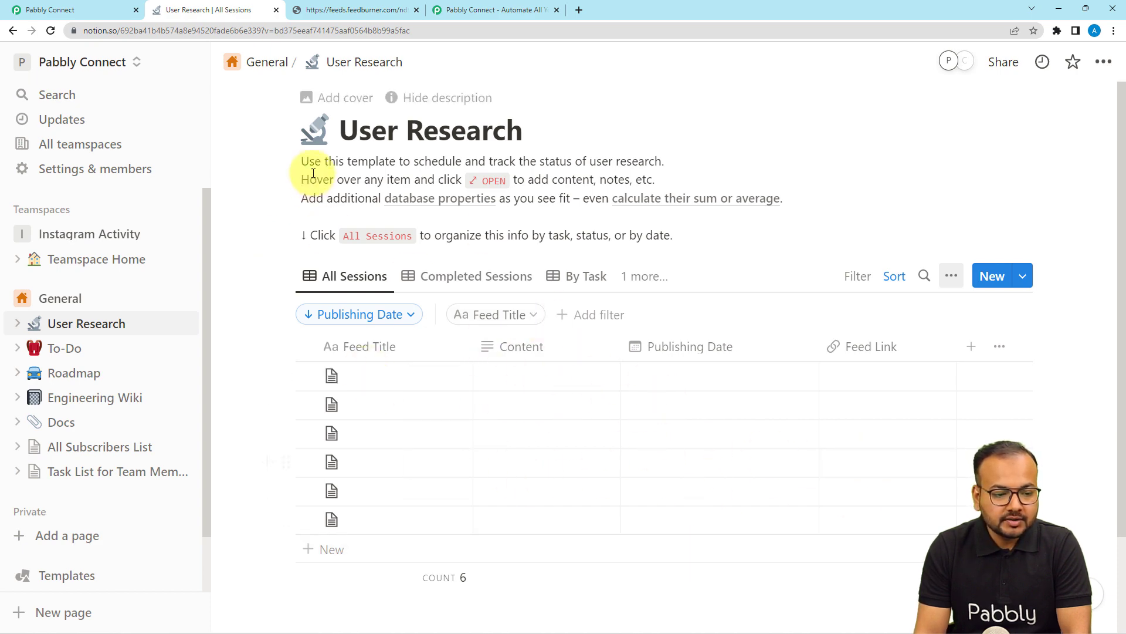
{"action": "left_click", "coordinate": [11, 6]}
Save the Notion field mapping and send a test request
{"action": "scroll", "coordinate": [206, 295], "scroll_direction": "up", "scroll_amount": 2}
{"action": "scroll", "coordinate": [236, 292], "scroll_direction": "down", "scroll_amount": 2}
{"action": "scroll", "coordinate": [235, 292], "scroll_direction": "down", "scroll_amount": 7}
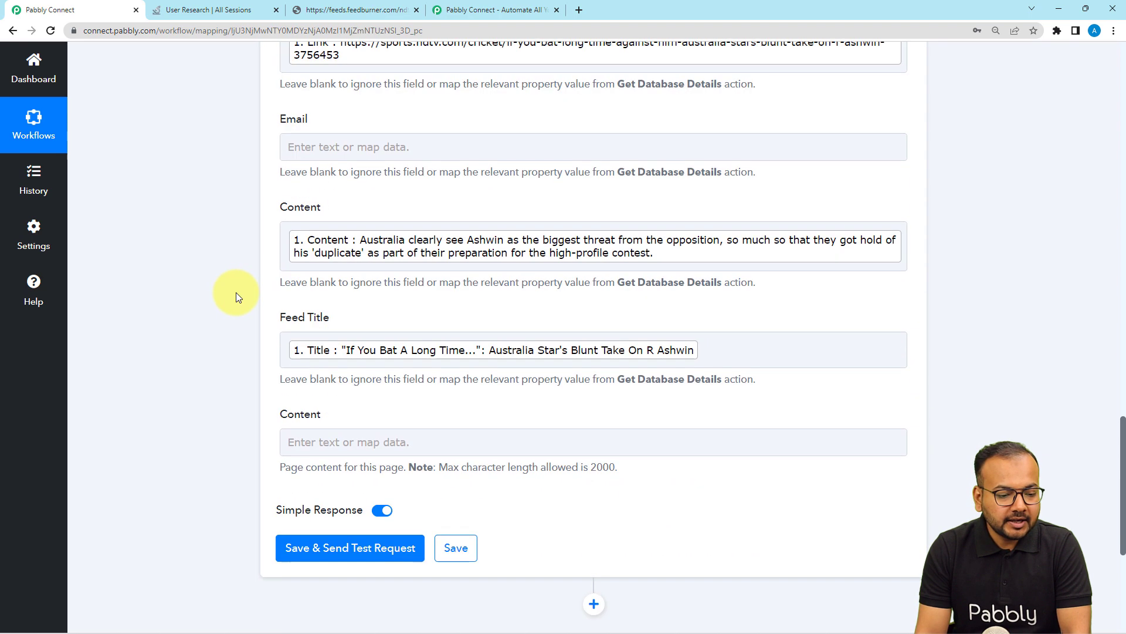
{"action": "left_click", "coordinate": [307, 382]}
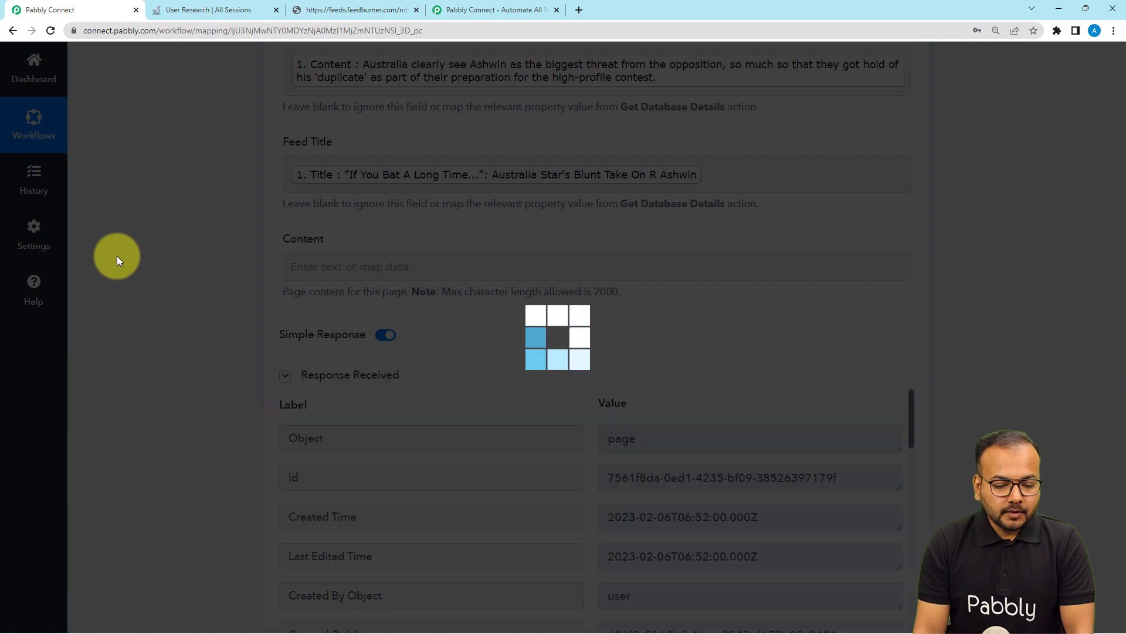
Scroll the test response confirming page creation, then view the User Research database
{"action": "scroll", "coordinate": [117, 256], "scroll_direction": "down", "scroll_amount": 4}
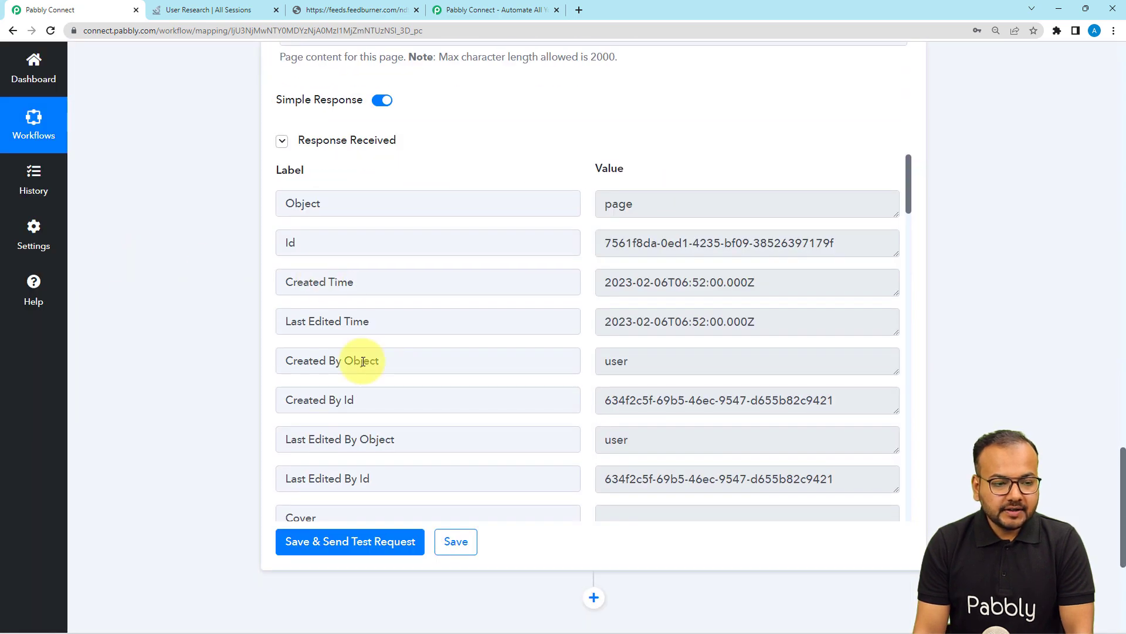
{"action": "left_click", "coordinate": [201, 16]}
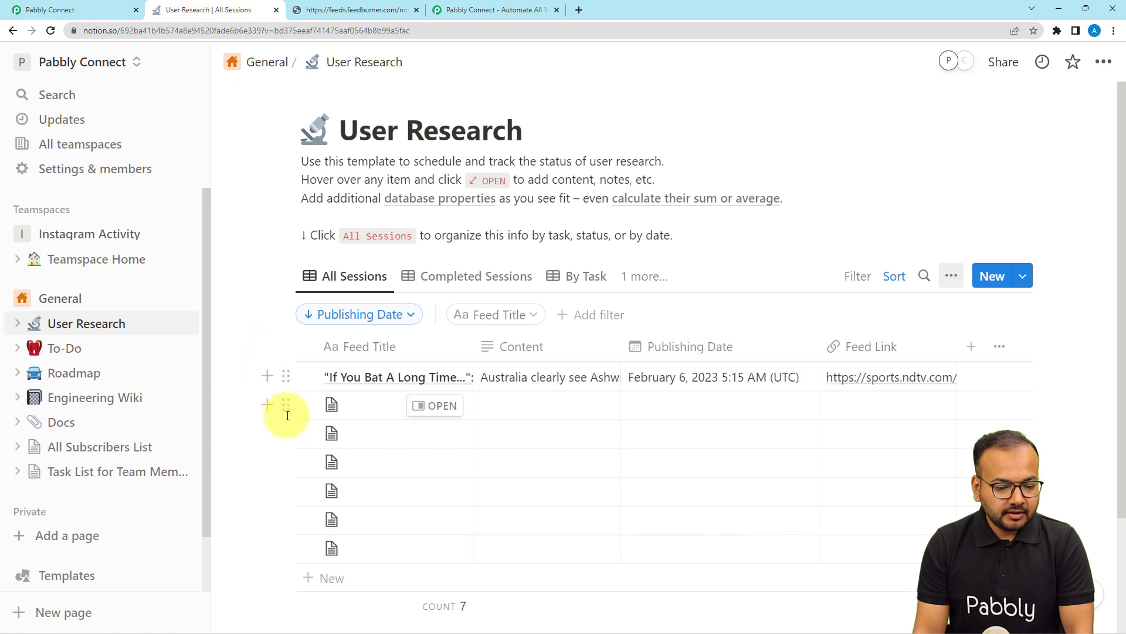
{"action": "left_click", "coordinate": [356, 385]}
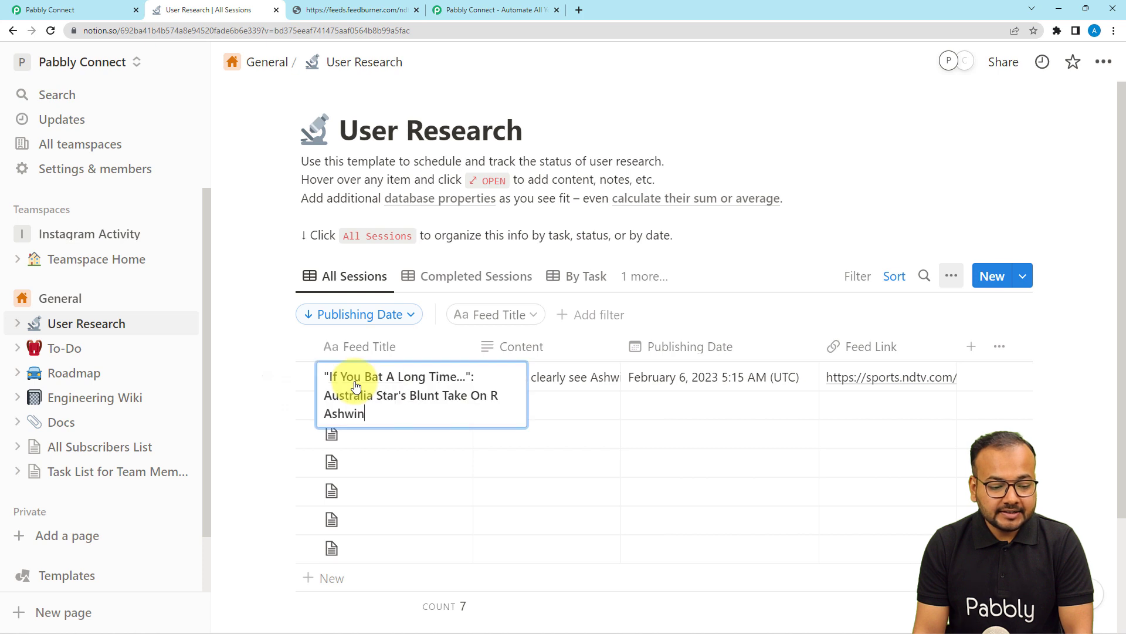
{"action": "left_click", "coordinate": [575, 375]}
{"action": "left_click", "coordinate": [575, 376]}
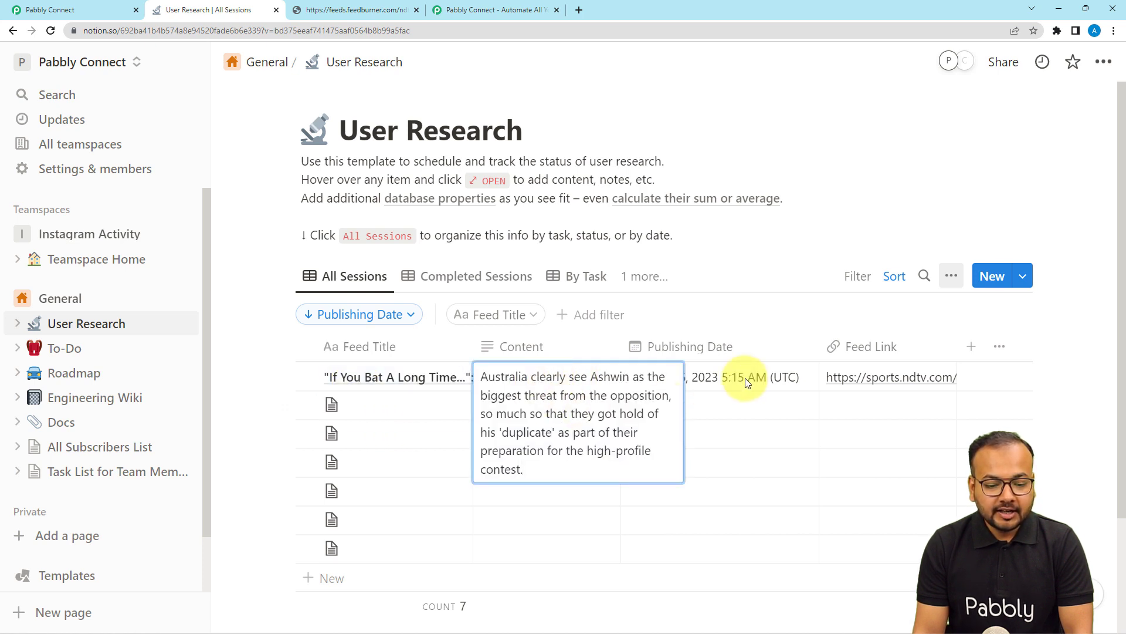
{"action": "key", "text": "Escape"}
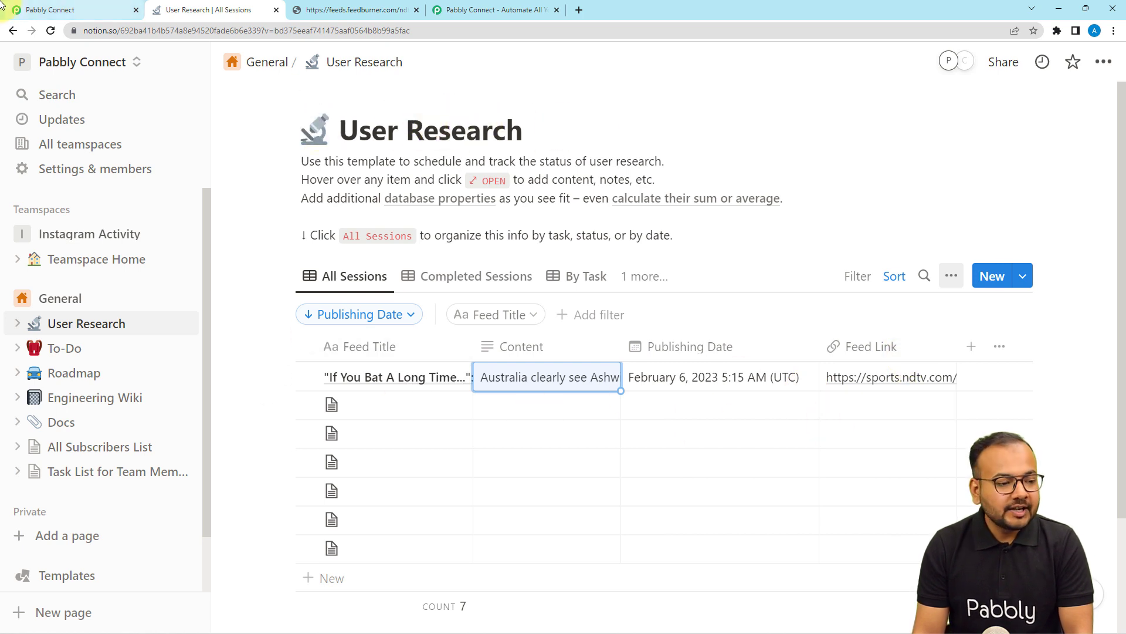
Collapse the Notion action and RSS trigger steps to reveal the active workflow polling every 20 minutes
{"action": "left_click", "coordinate": [94, 9]}
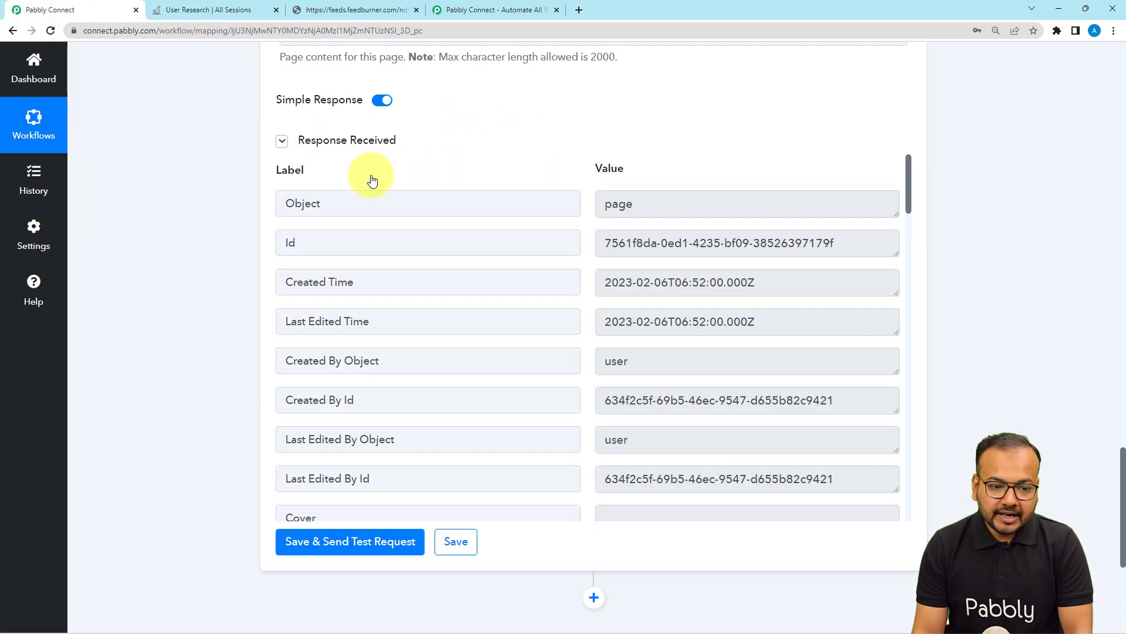
{"action": "scroll", "coordinate": [1036, 309], "scroll_direction": "up", "scroll_amount": 15}
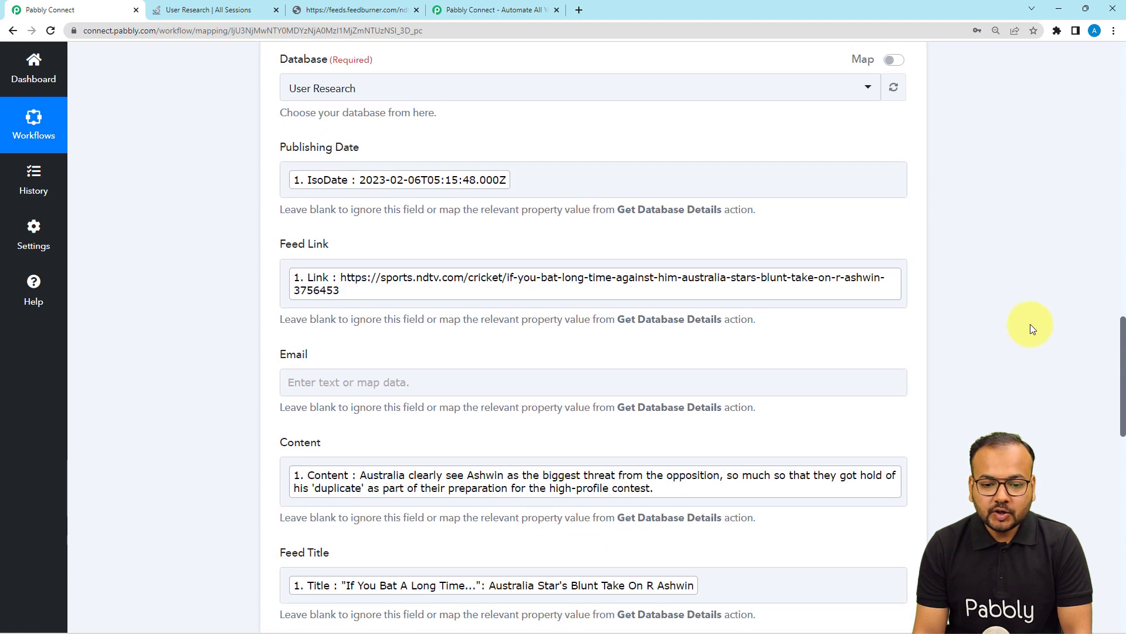
{"action": "scroll", "coordinate": [1032, 329], "scroll_direction": "up", "scroll_amount": 4}
{"action": "left_click", "coordinate": [908, 223]}
{"action": "scroll", "coordinate": [1059, 403], "scroll_direction": "up", "scroll_amount": 18}
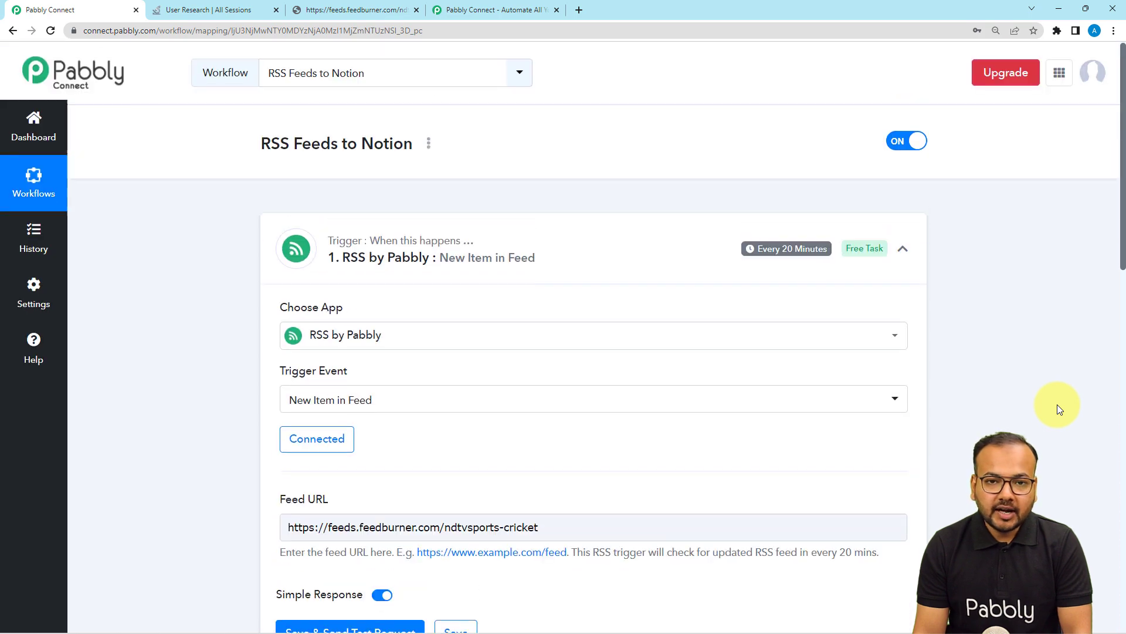
{"action": "left_click", "coordinate": [904, 250]}
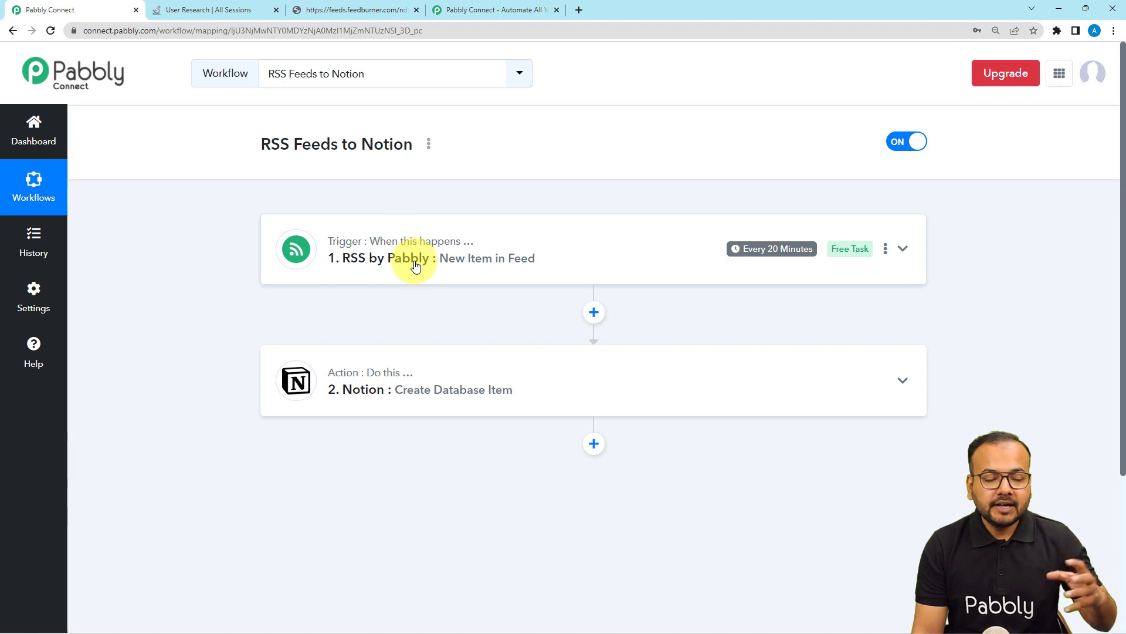
{"action": "left_click", "coordinate": [177, 7]}
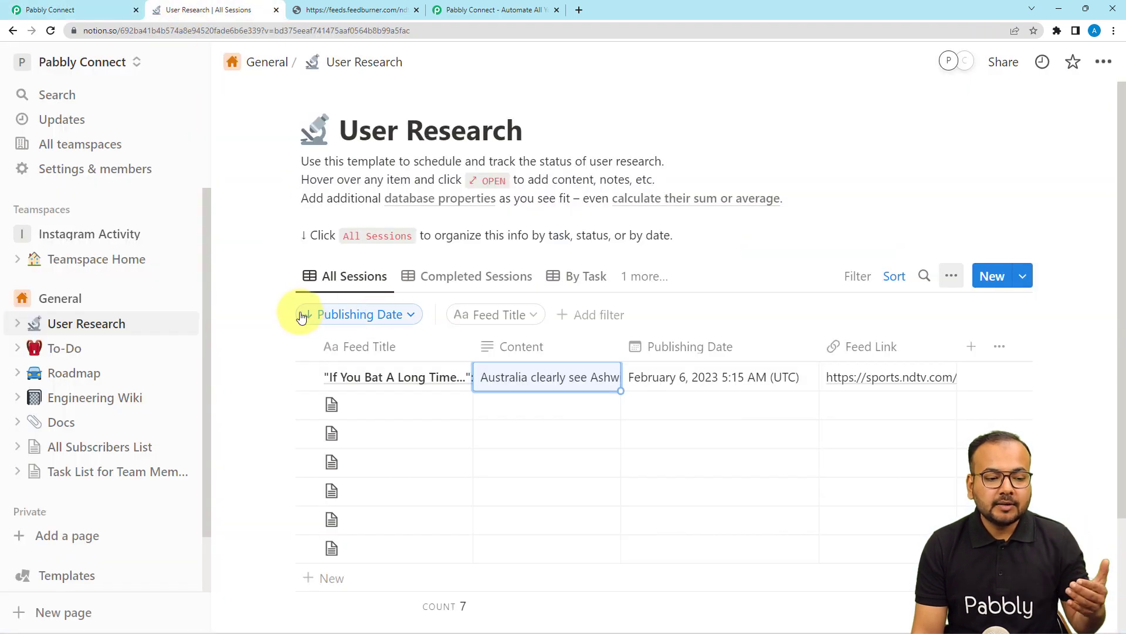
{"action": "left_click", "coordinate": [41, 10]}
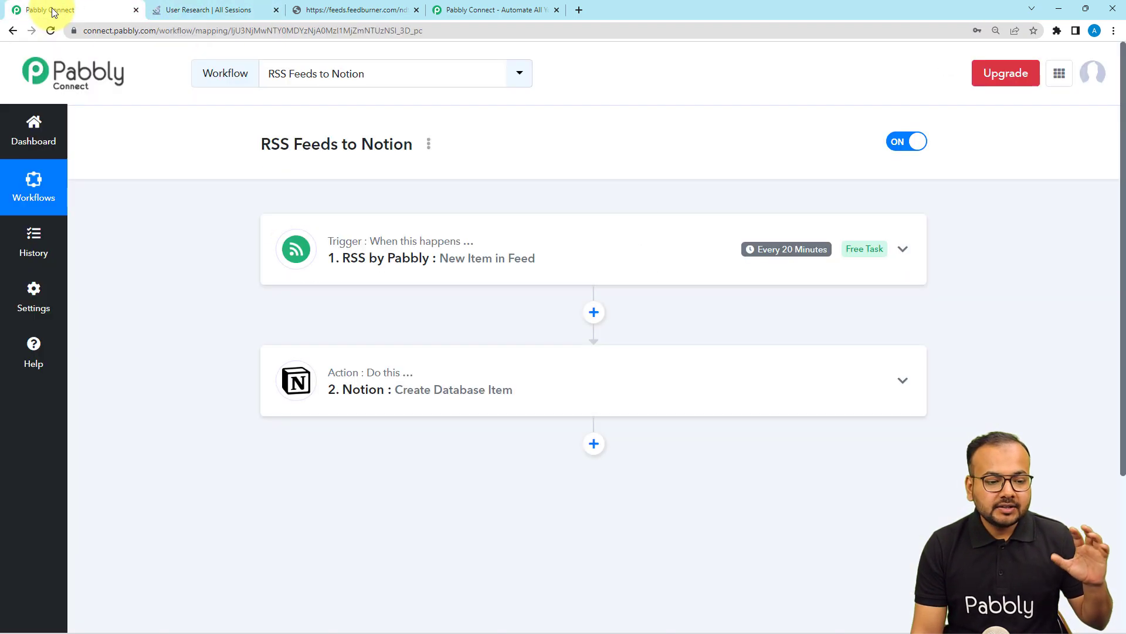